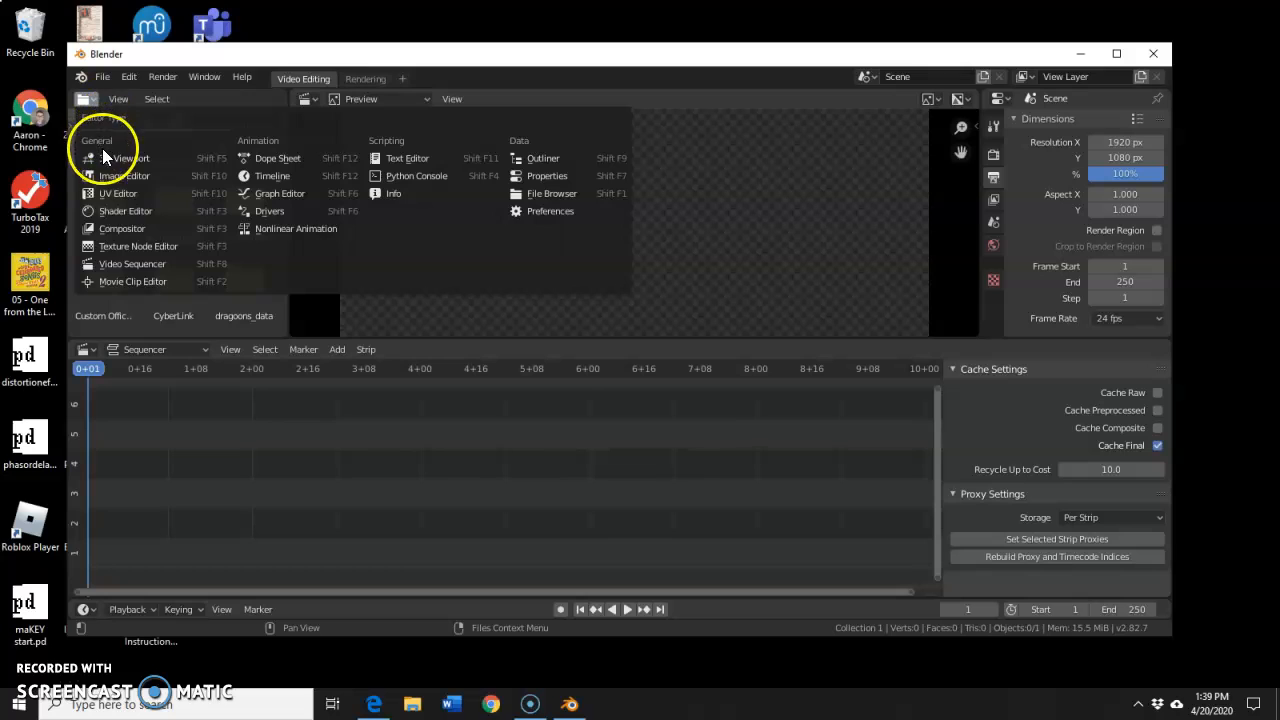
# Change the File Browser area to a Video Sequencer in Preview mode.
pyautogui.click(135, 263)
pyautogui.click(150, 100)
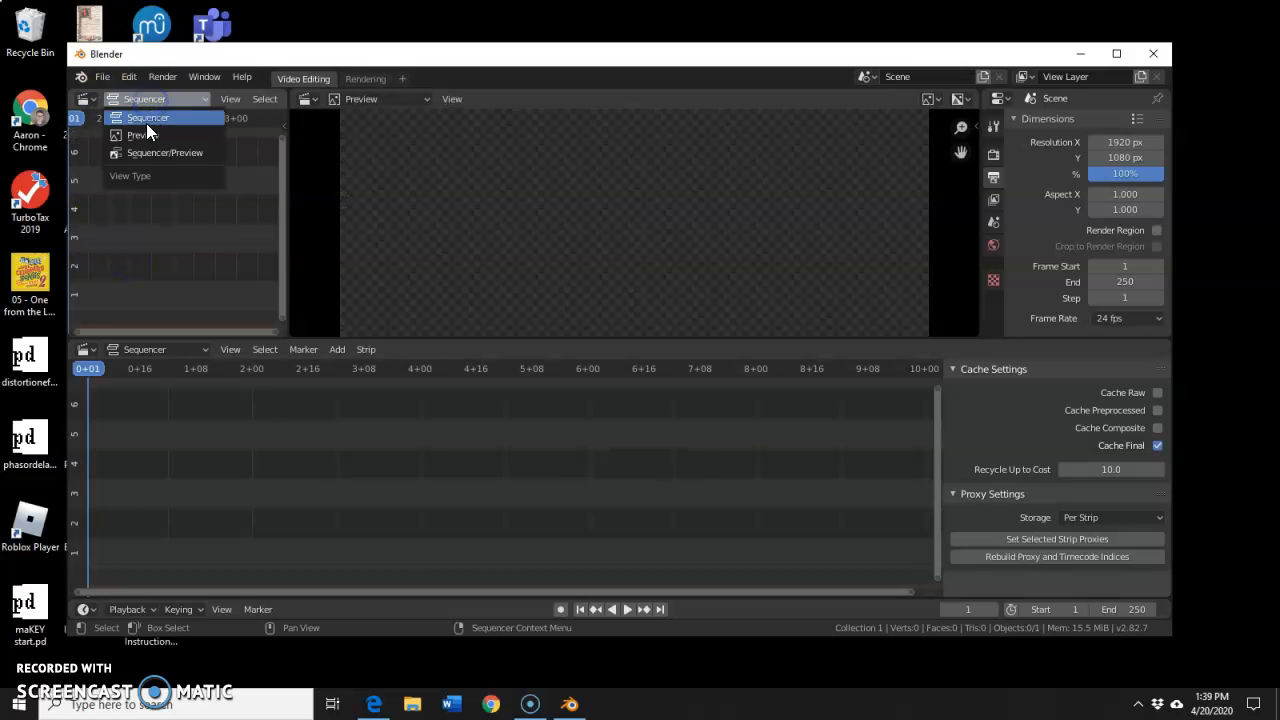
pyautogui.click(146, 134)
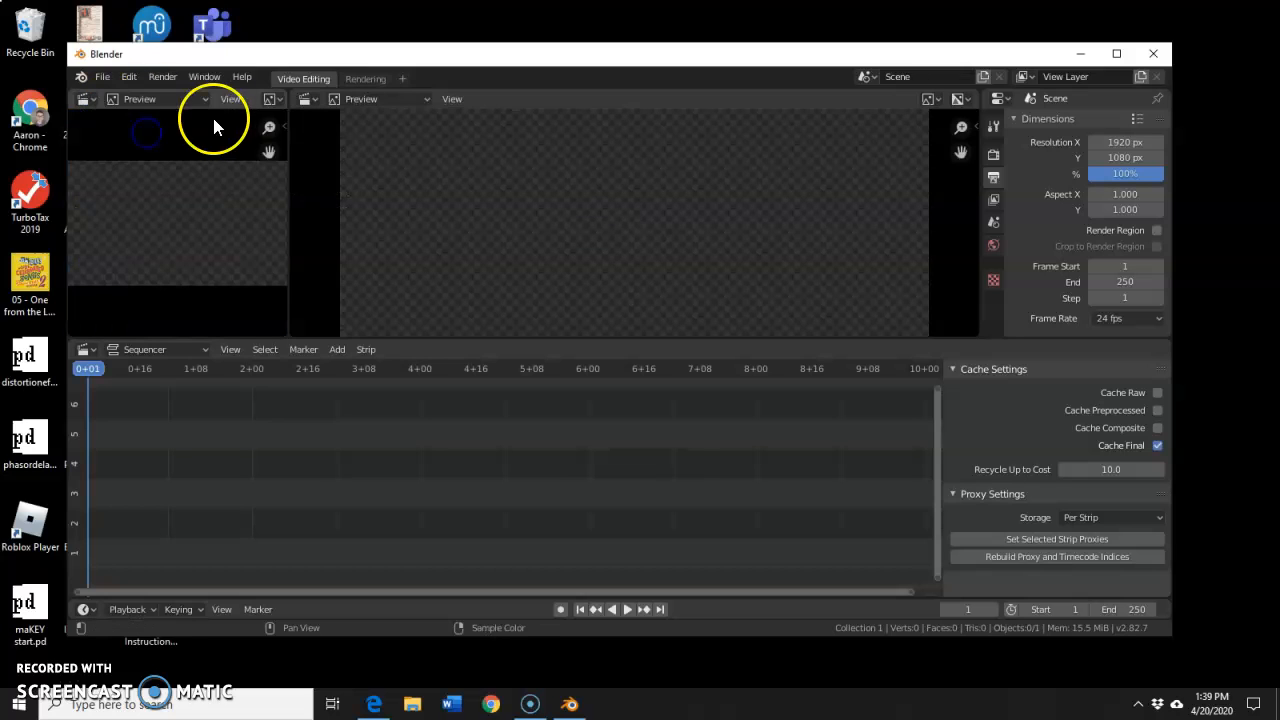
# Change the central preview area to an Image Editor and make the program window slightly taller.
pyautogui.click(310, 99)
pyautogui.click(332, 177)
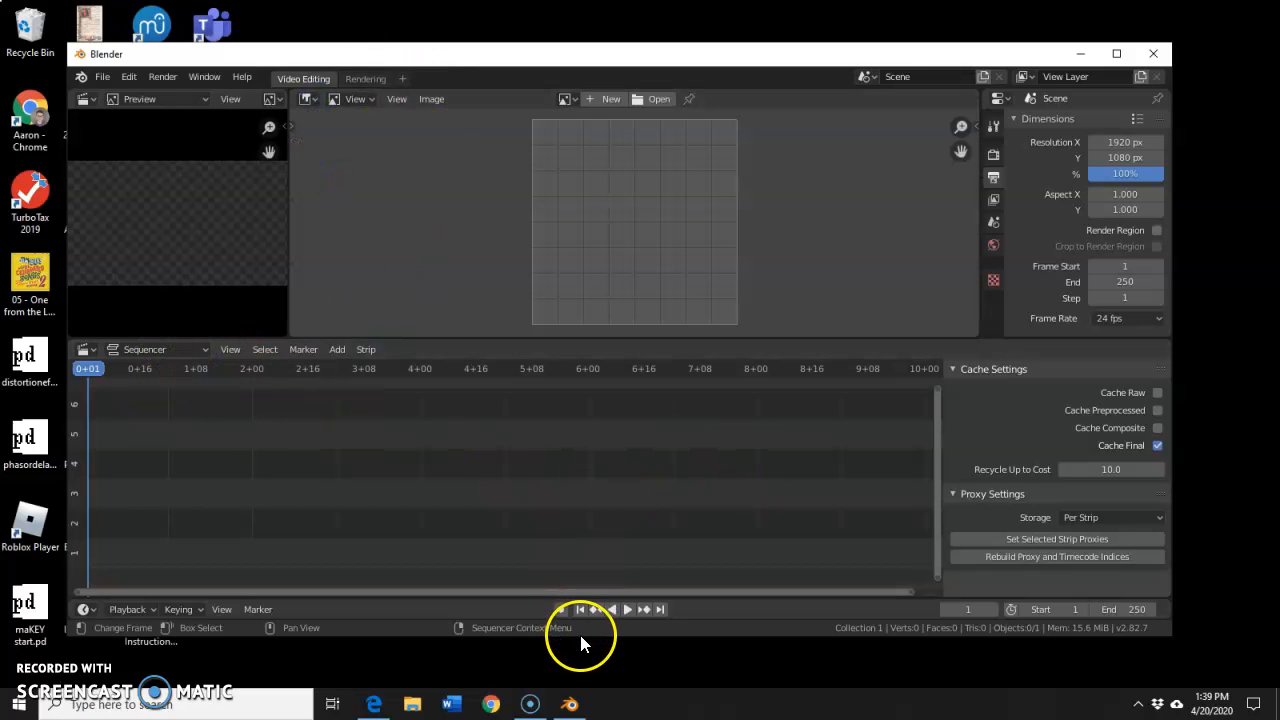
pyautogui.moveTo(579, 635); pyautogui.dragTo(584, 658)
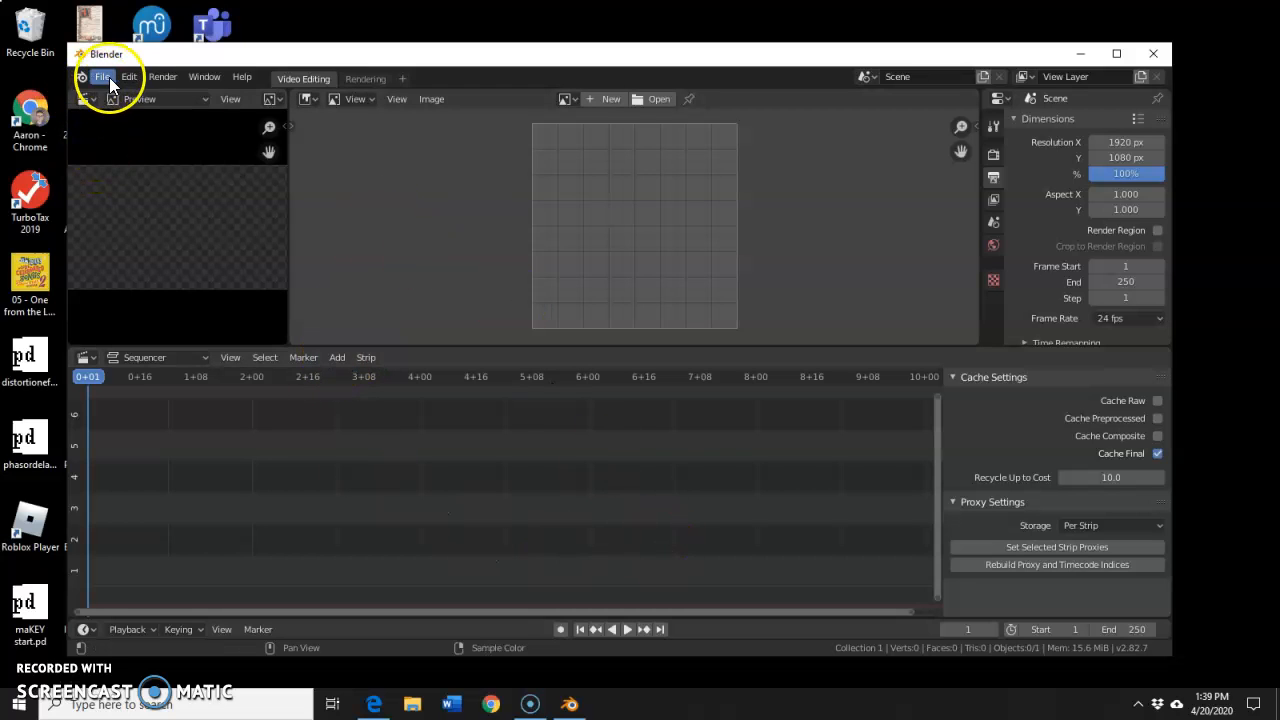
# Add 1Recorder.mp4 from the desktop's Video Work folder to the sequencer as a movie strip.
pyautogui.click(338, 361)
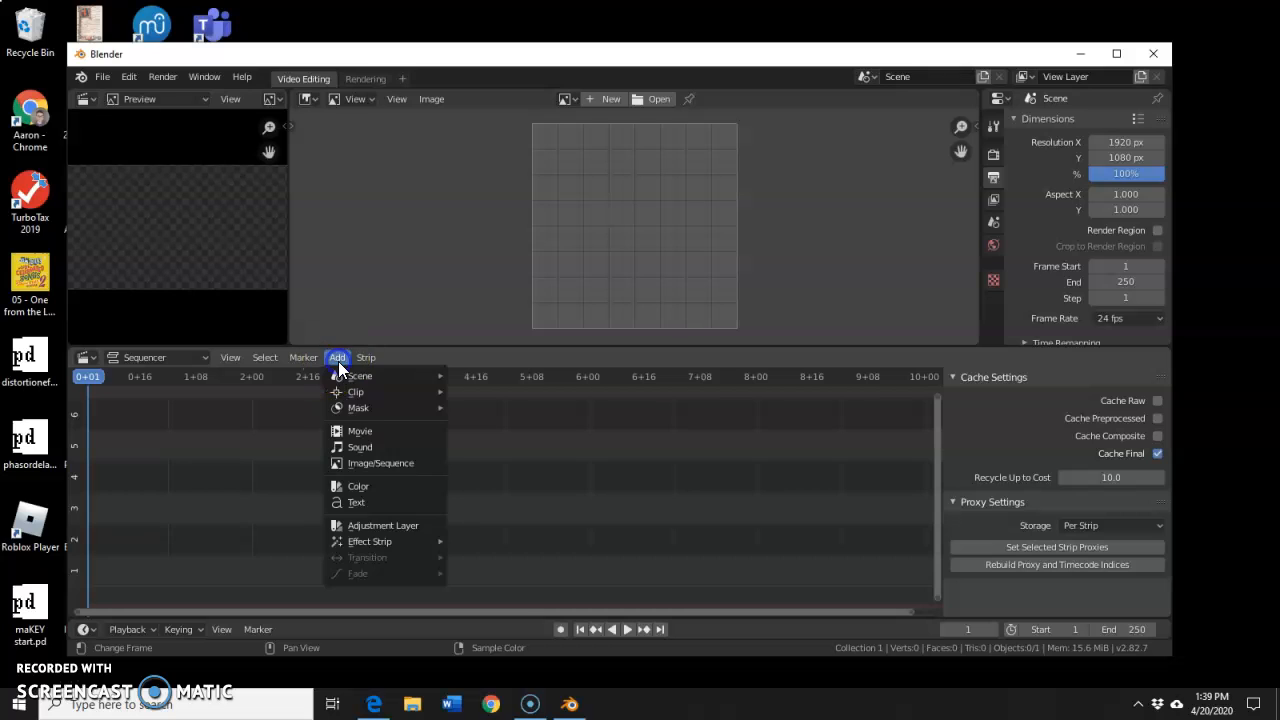
pyautogui.click(366, 433)
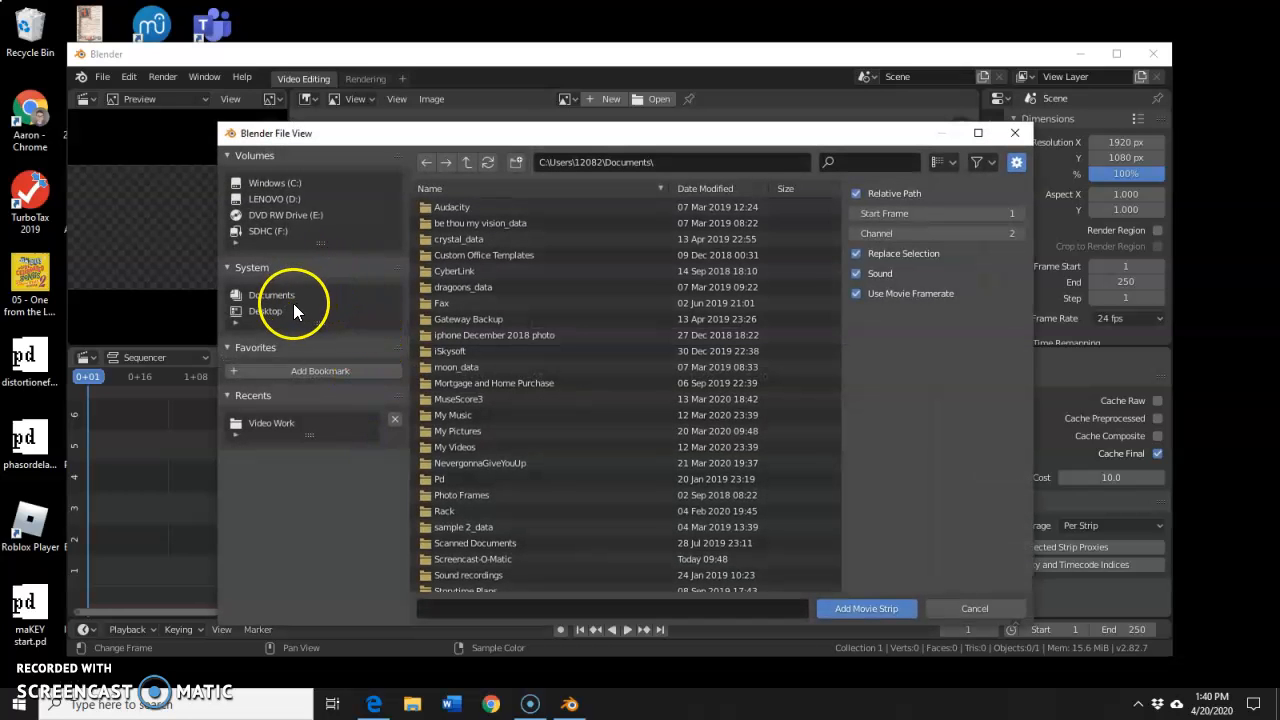
pyautogui.click(276, 310)
pyautogui.click(452, 222)
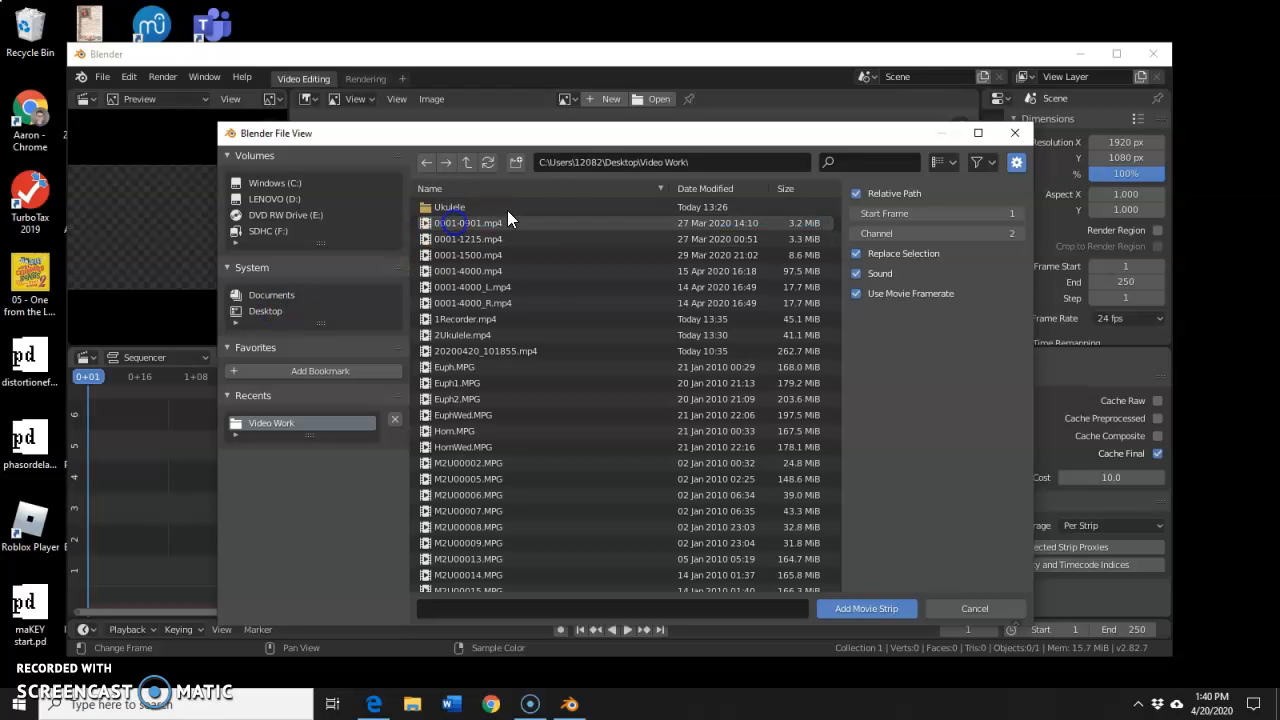
pyautogui.click(467, 321)
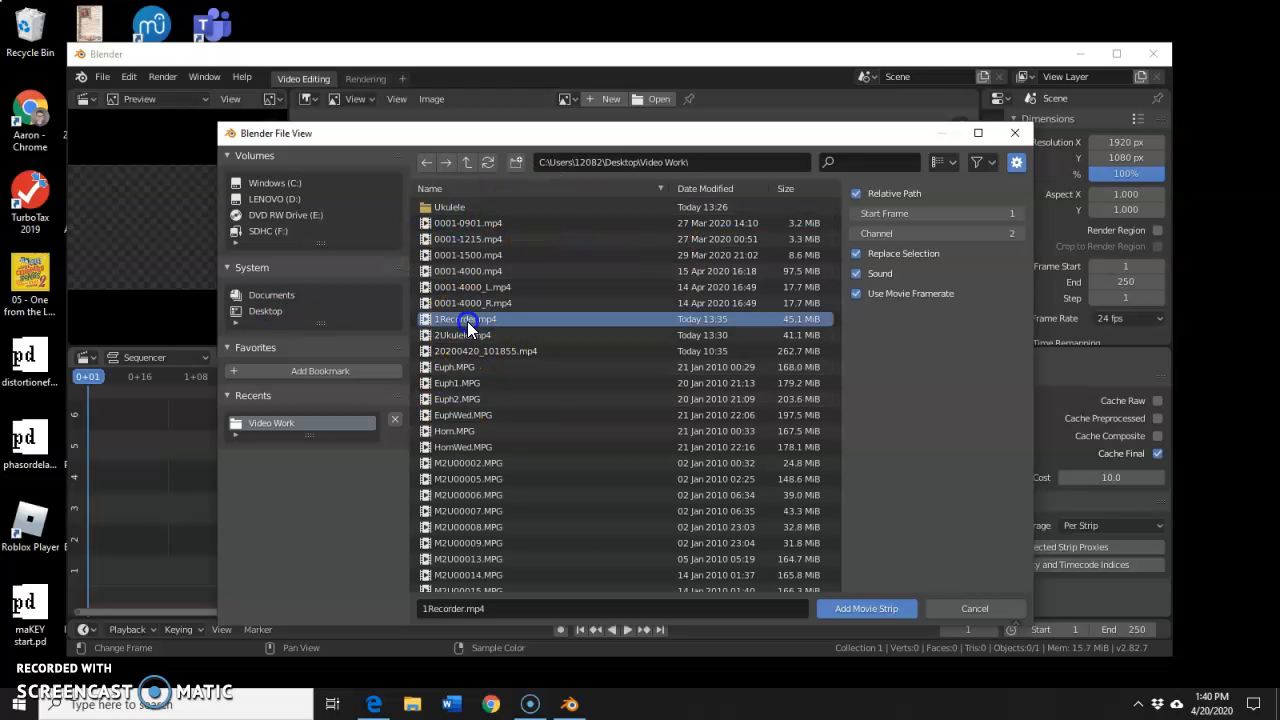
pyautogui.click(867, 609)
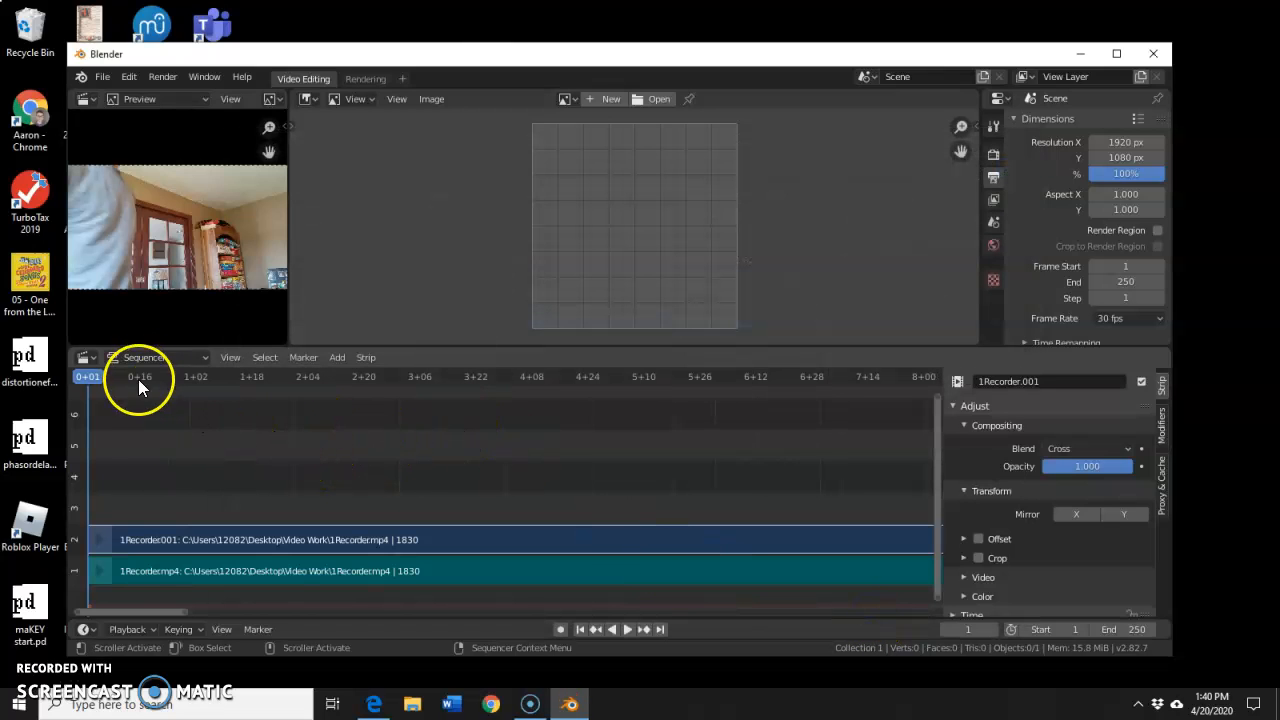
# Add 2Ukulele.mp4 from the Video Work folder to the sequencer as a second movie strip.
pyautogui.click(337, 357)
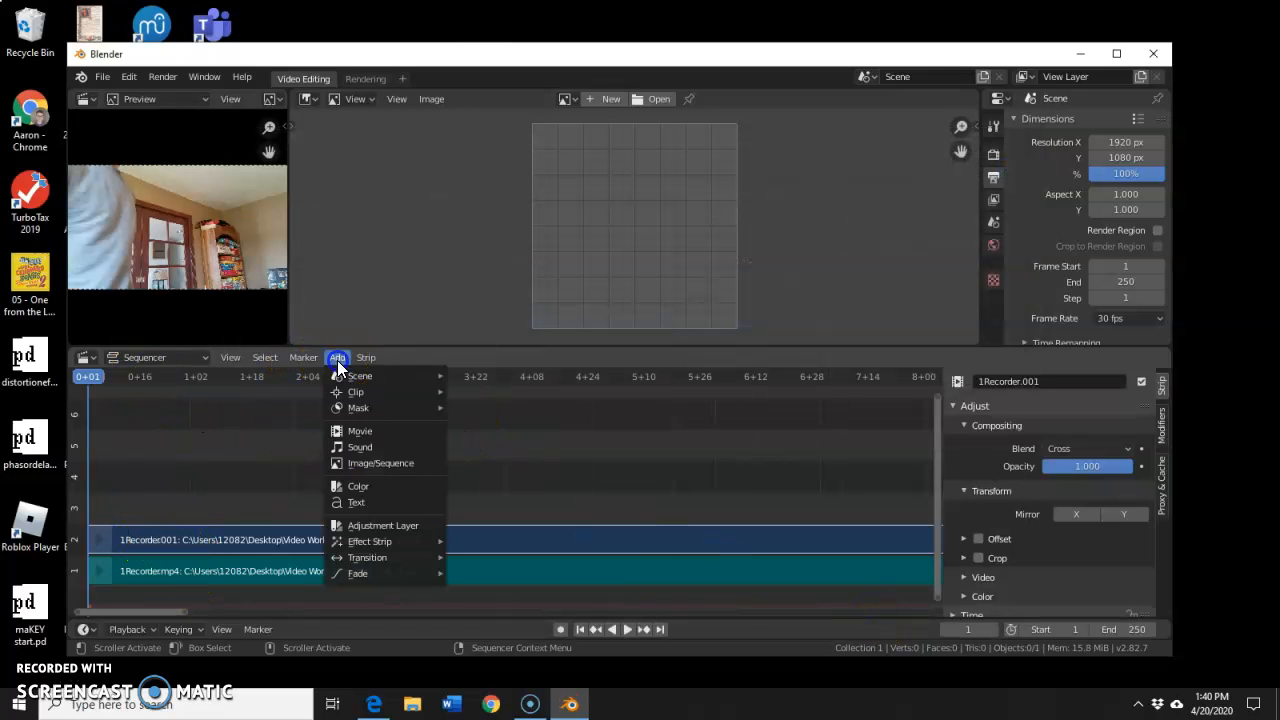
pyautogui.click(362, 431)
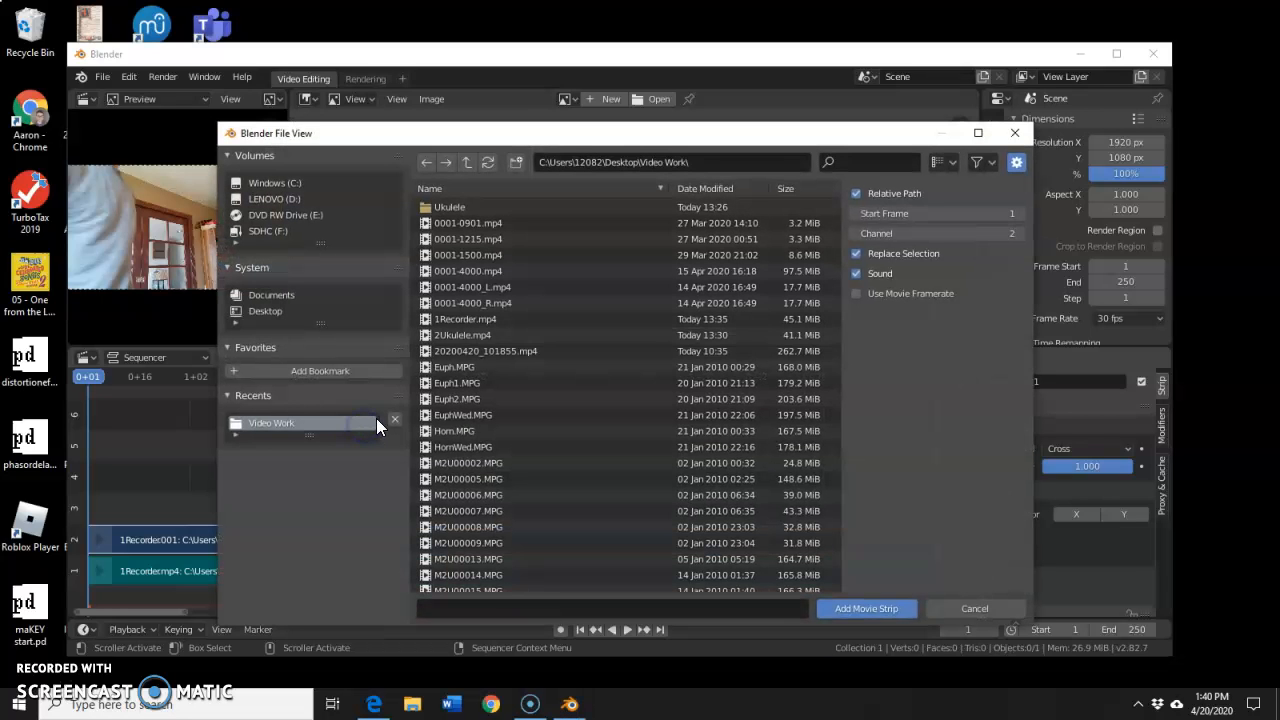
pyautogui.click(471, 334)
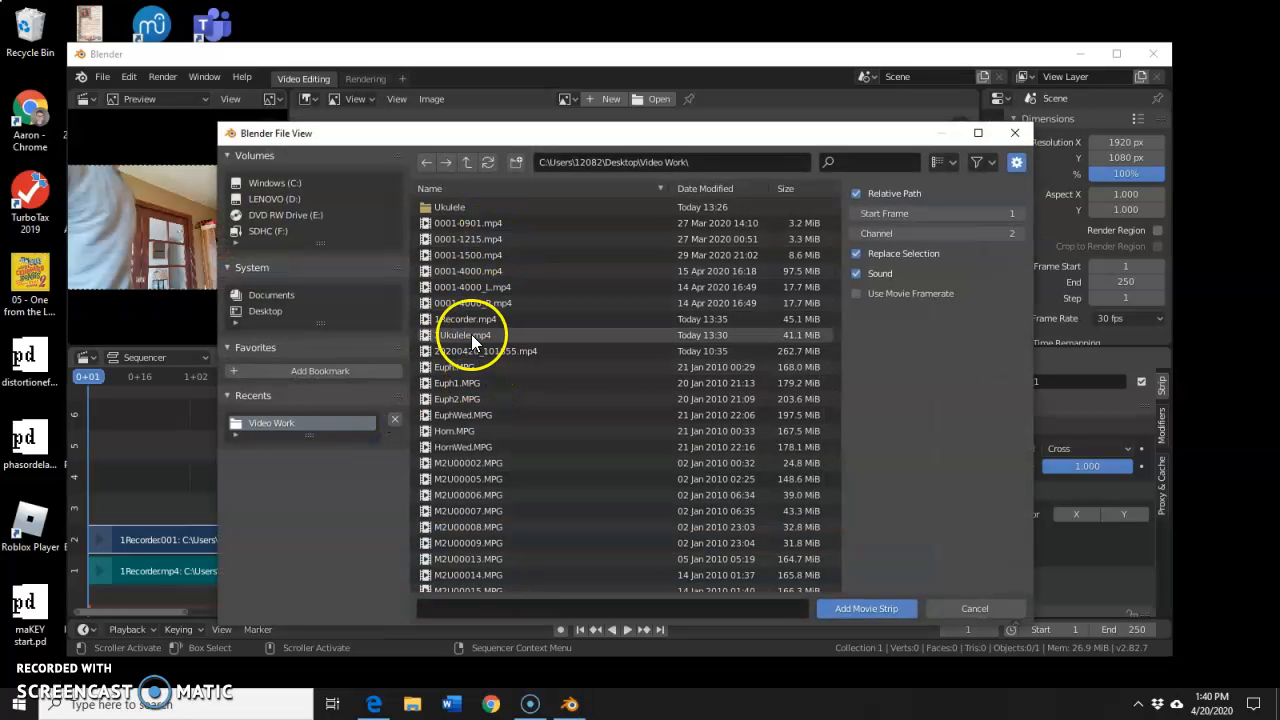
pyautogui.click(860, 609)
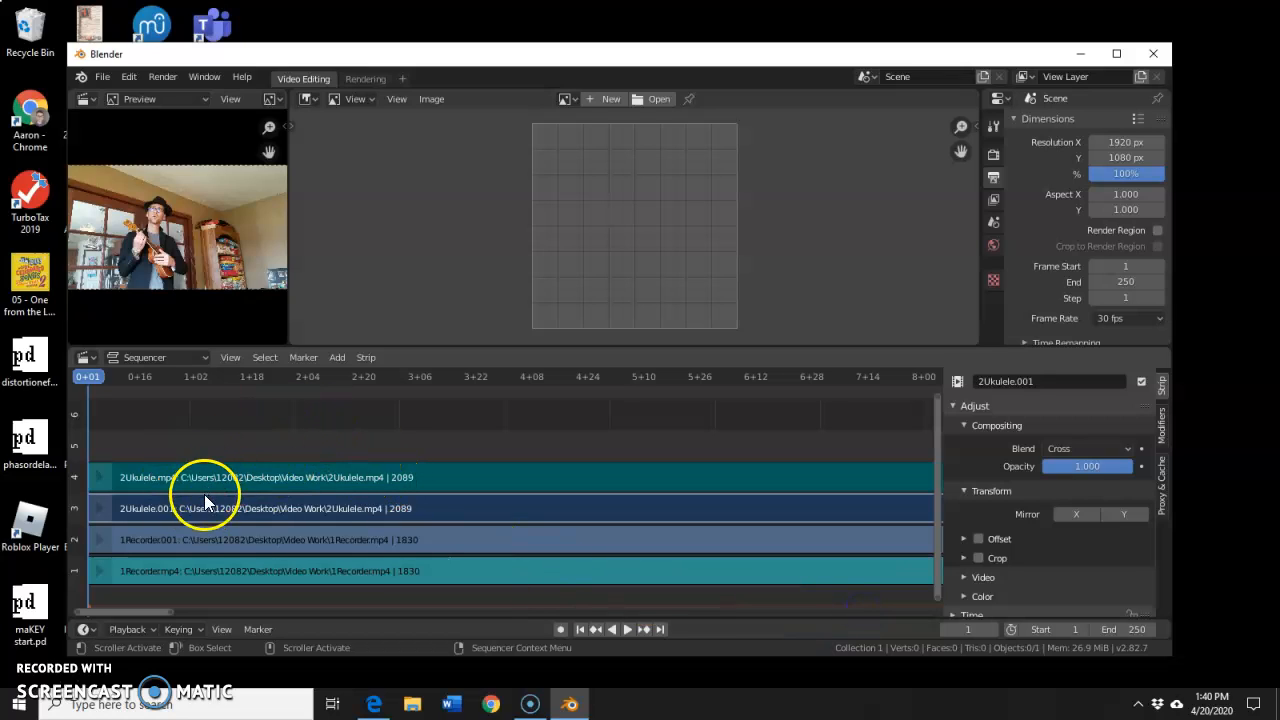
pyautogui.click(224, 541)
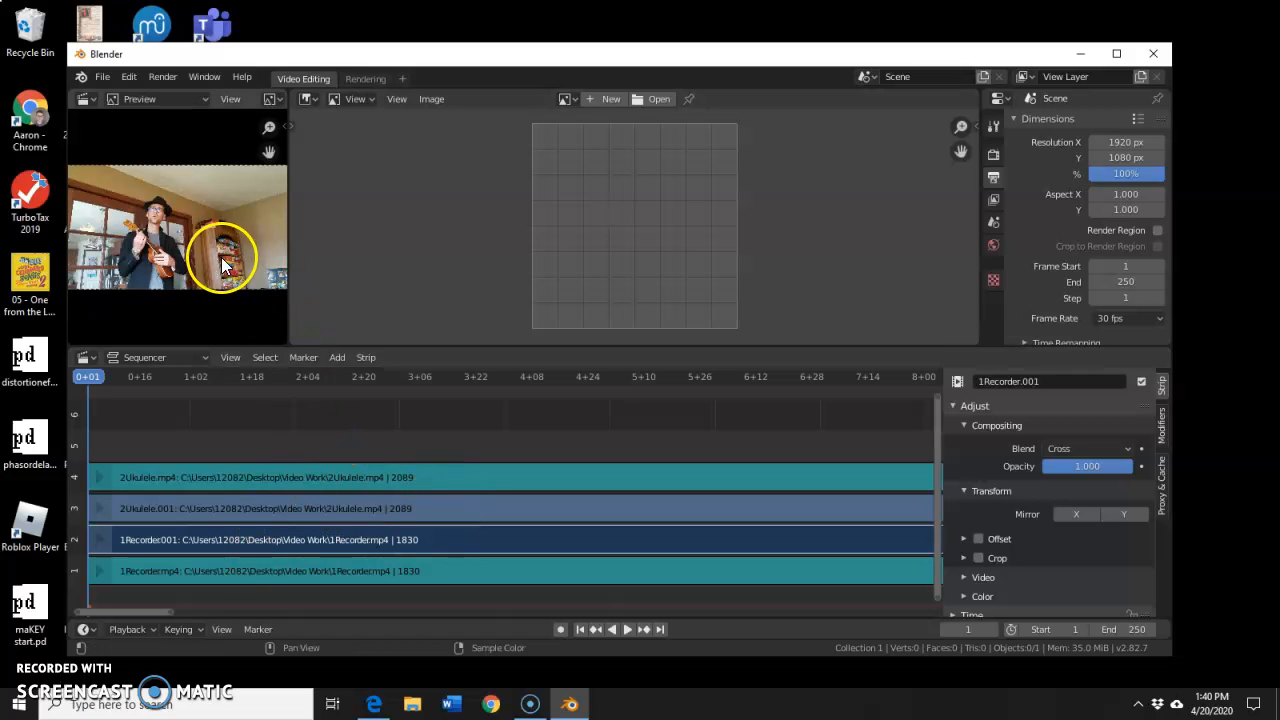
pyautogui.click(362, 509)
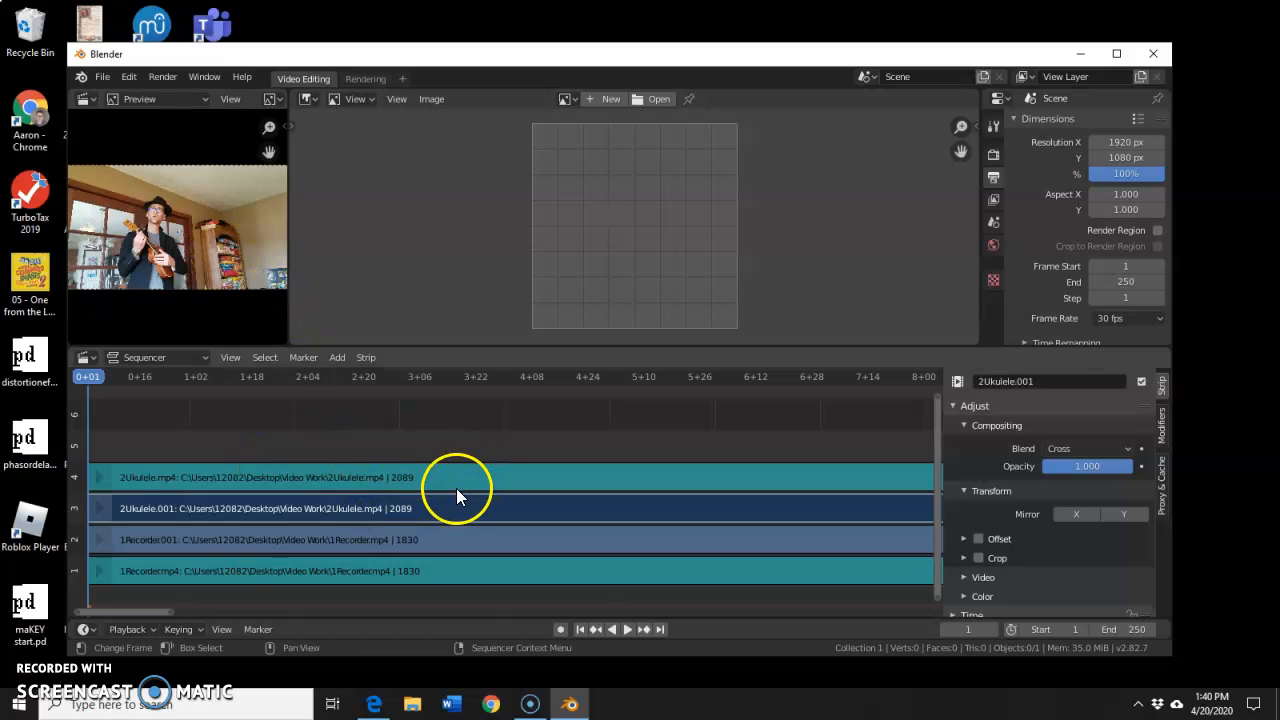
pyautogui.click(441, 540)
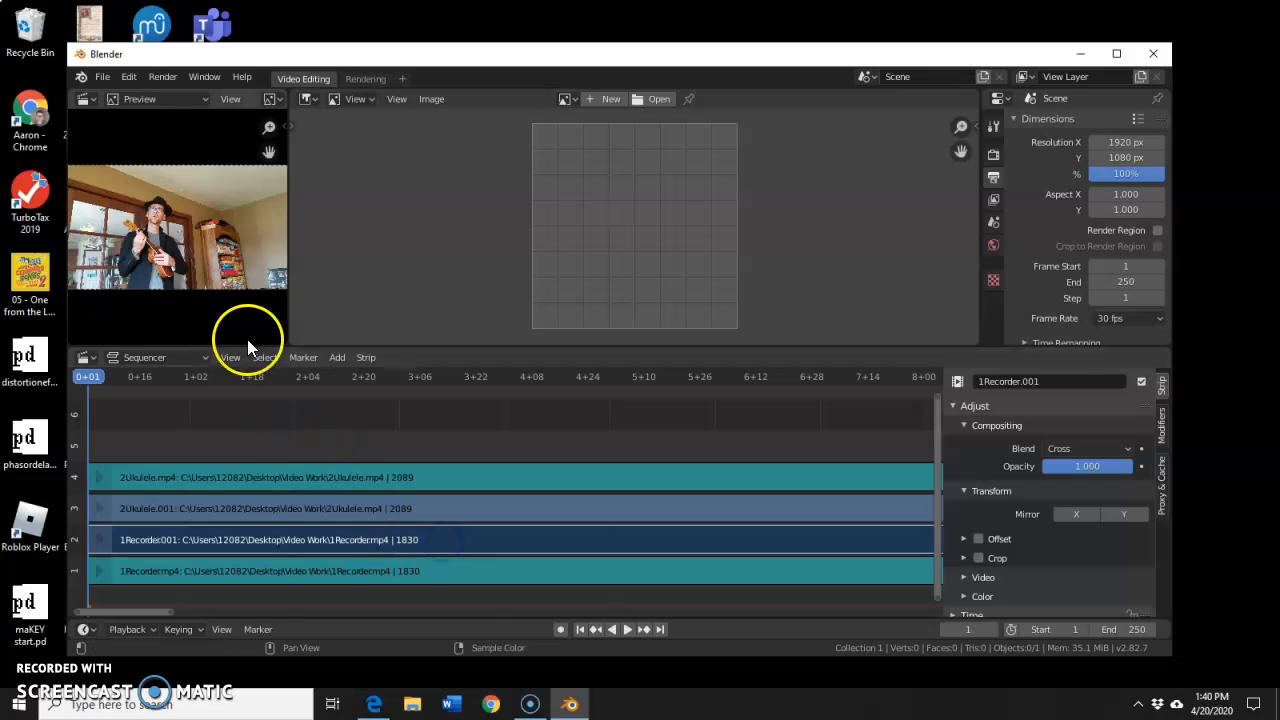
pyautogui.click(332, 510)
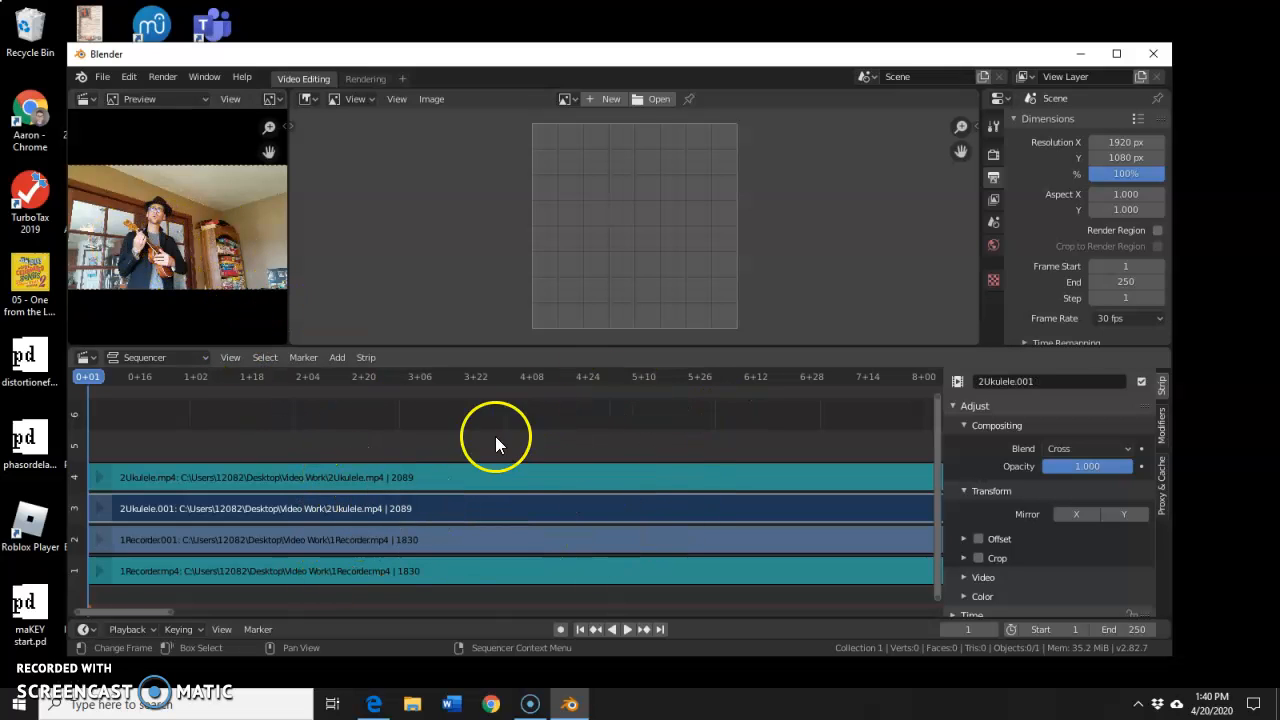
# Turn on Display Waveform for the 2Ukulele and 1Recorder sound strips.
pyautogui.click(308, 483)
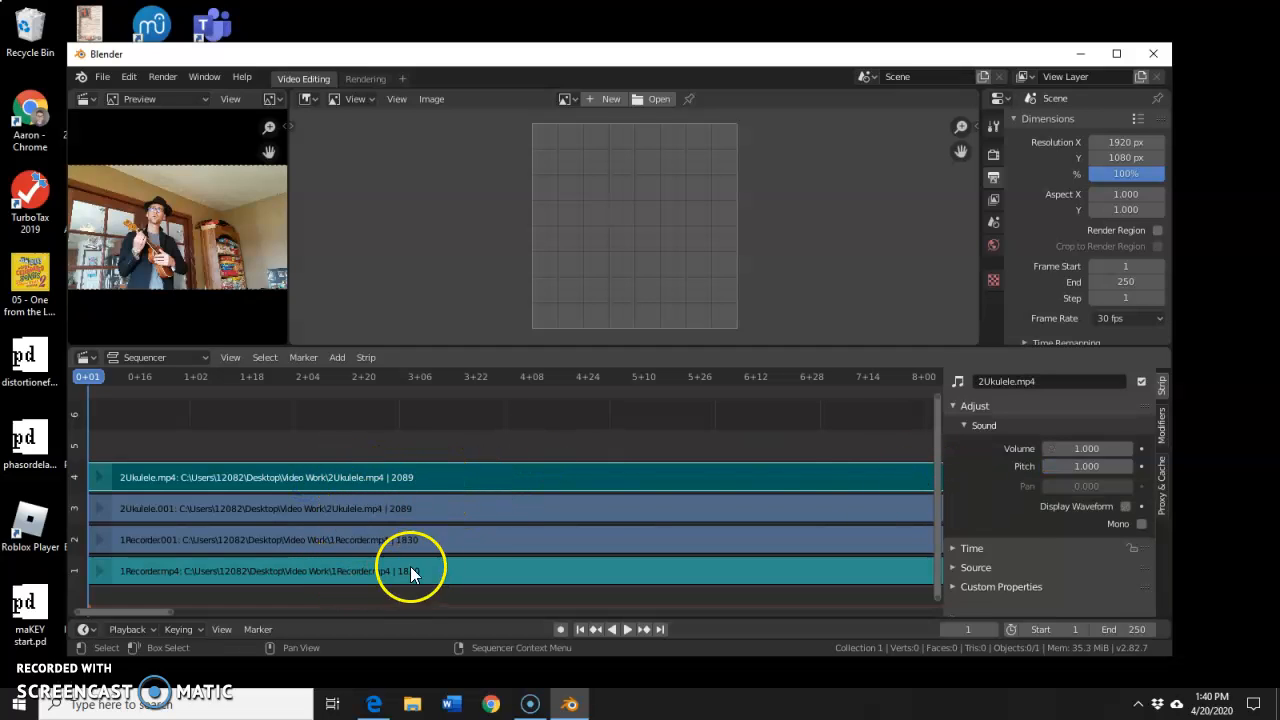
pyautogui.click(1125, 506)
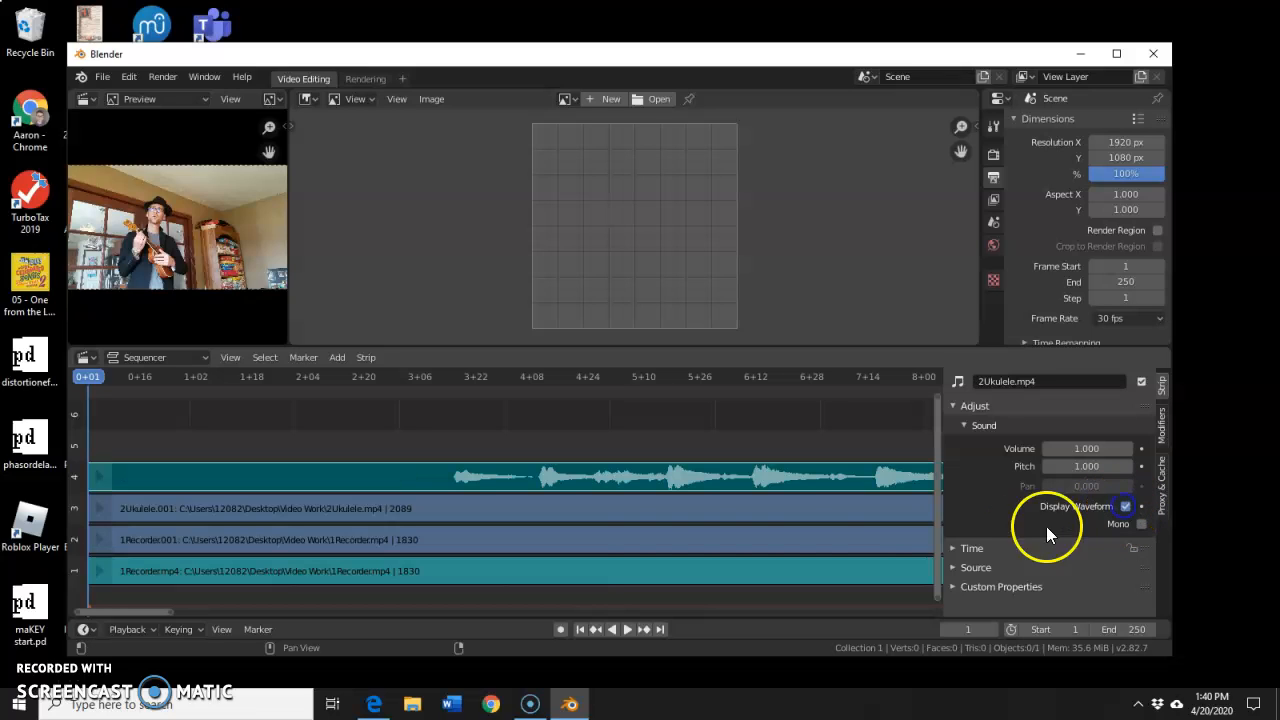
pyautogui.click(548, 573)
pyautogui.click(1125, 507)
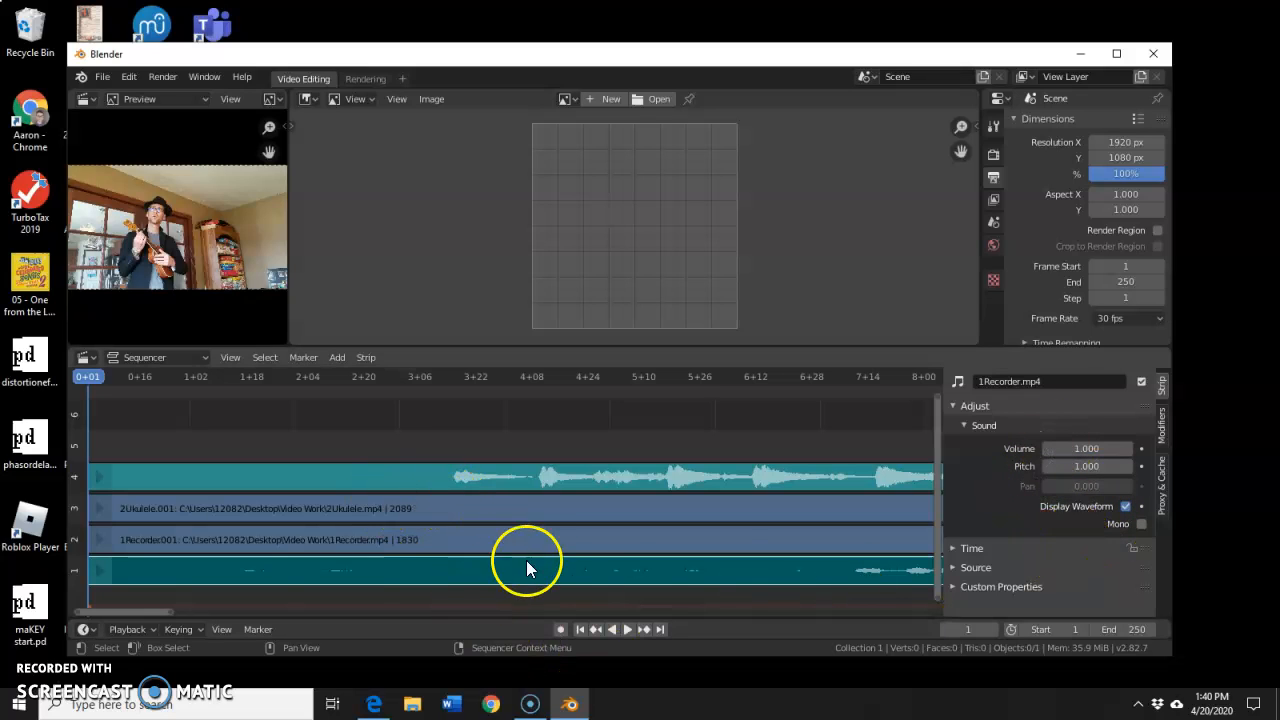
# Set the preview range to the 2Ukulele sound strip.
pyautogui.scroll(-5, 610, 510)
pyautogui.scroll(-1, 618, 510)
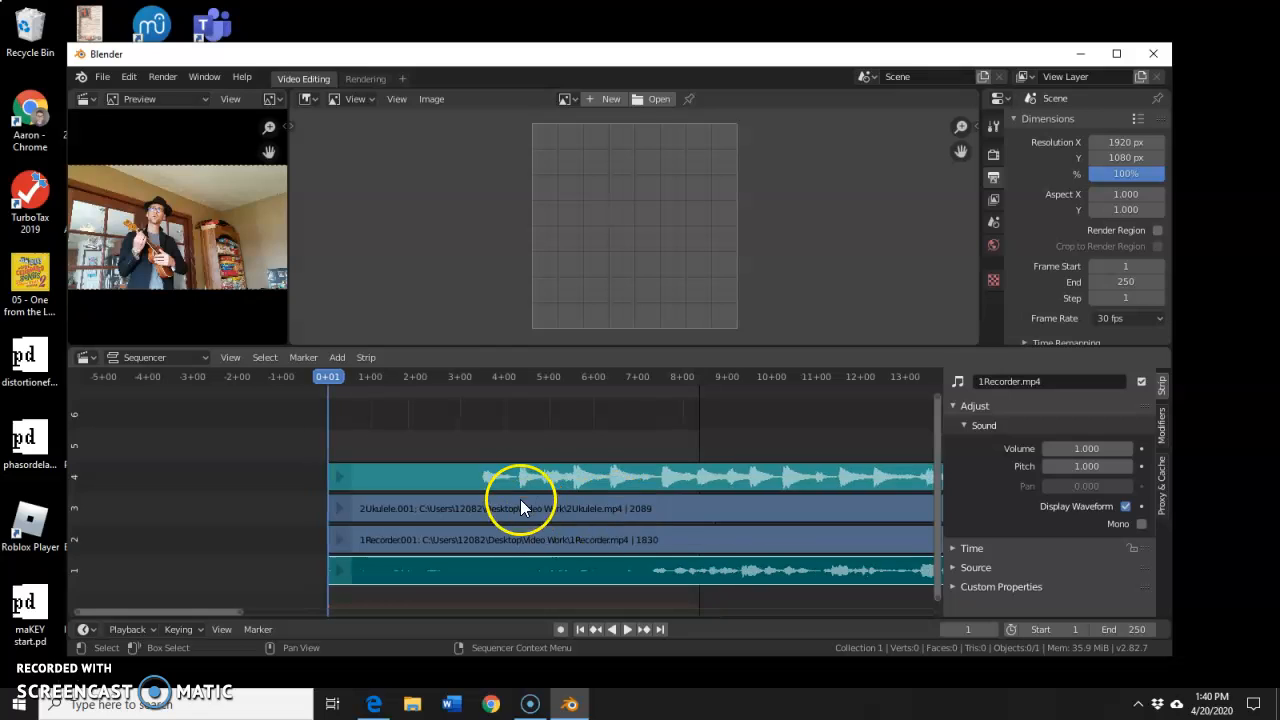
pyautogui.scroll(-1, 718, 568)
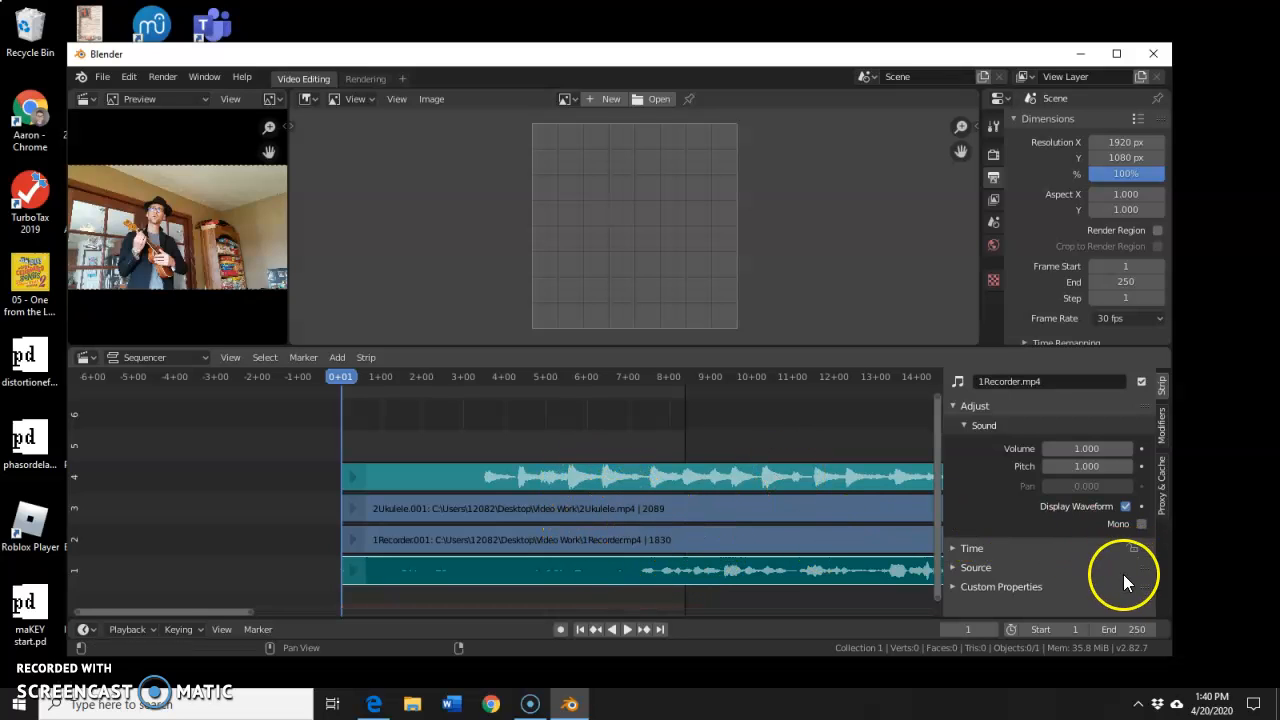
pyautogui.click(510, 476)
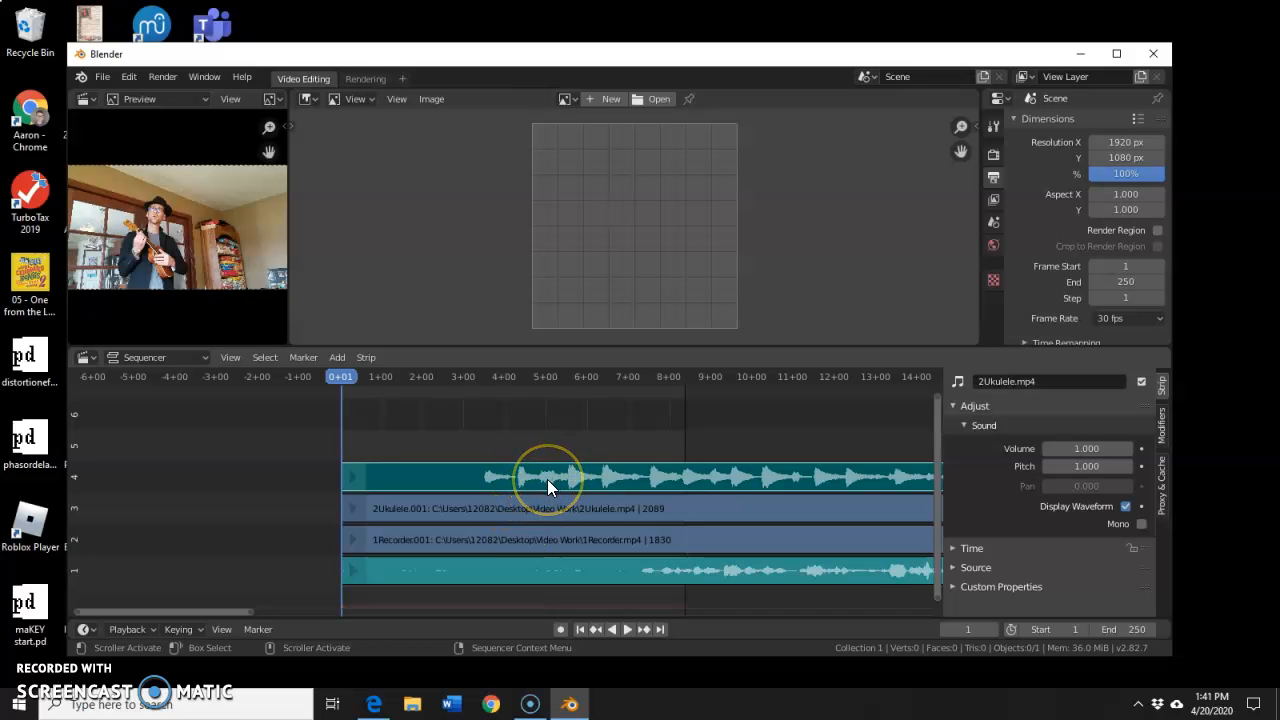
pyautogui.rightClick(547, 479)
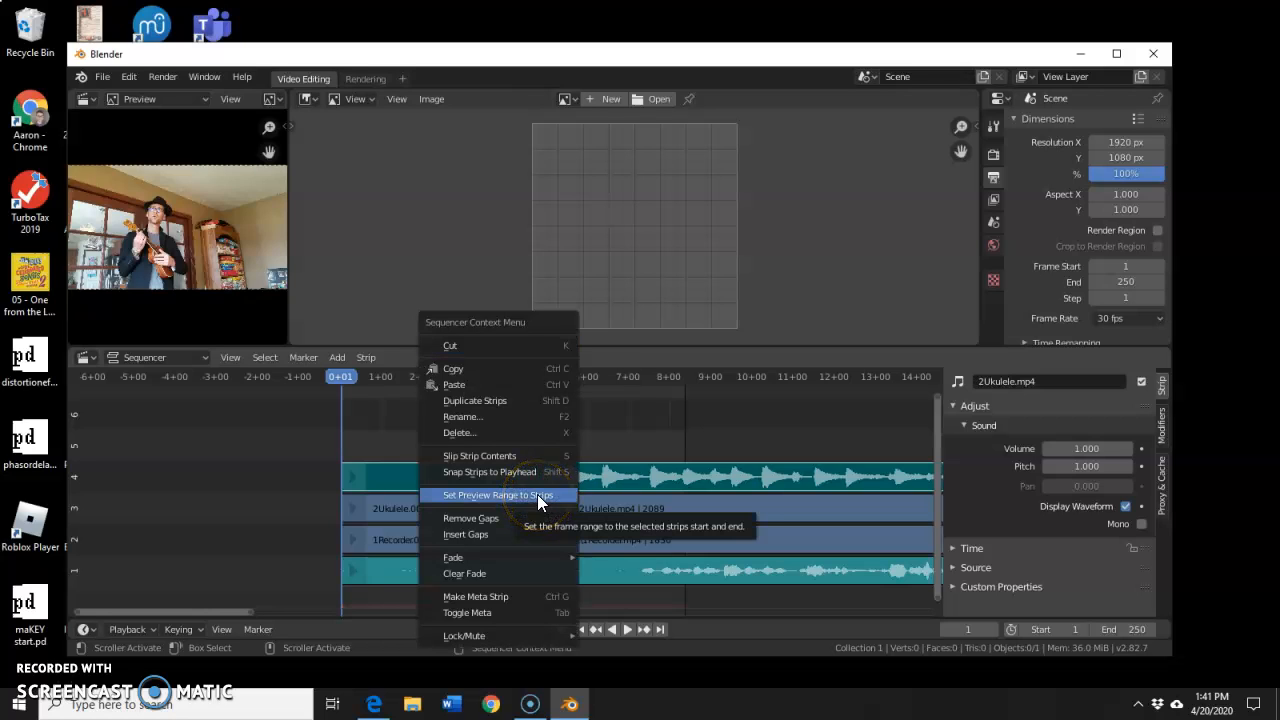
pyautogui.click(538, 497)
# Place the playhead at 3+15, where the ukulele waveform begins.
pyautogui.scroll(-5, 603, 531)
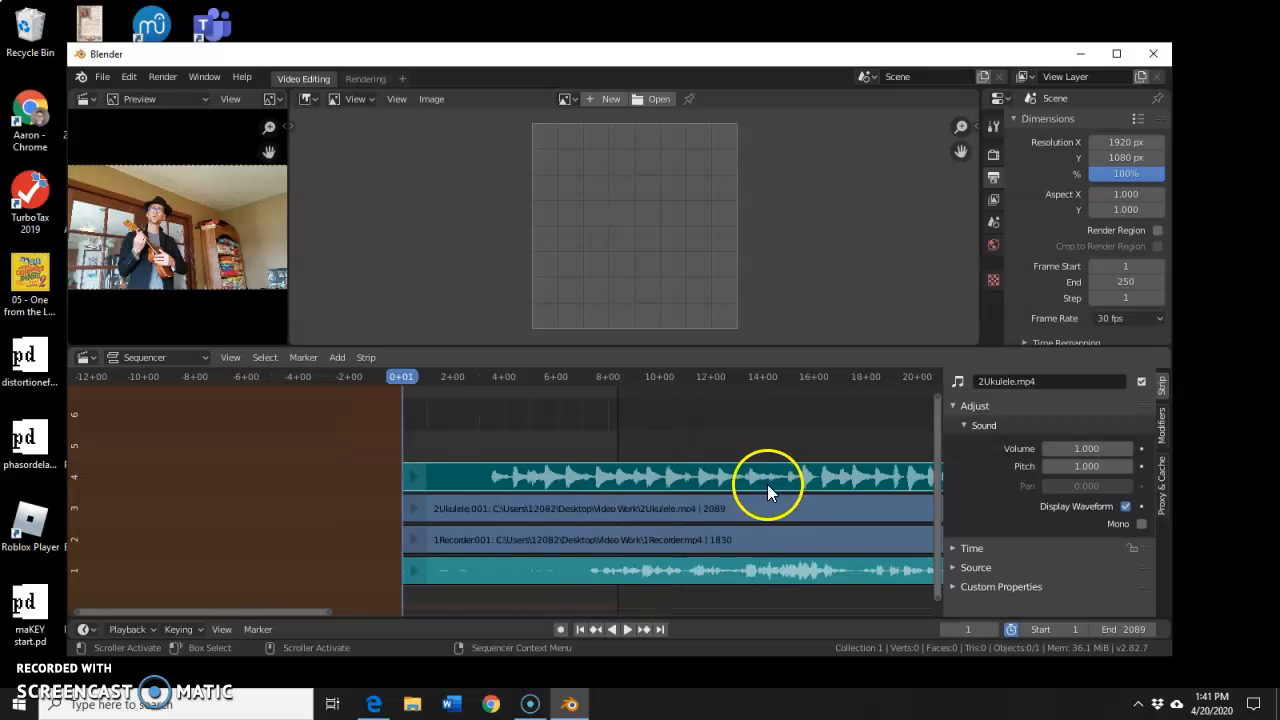
pyautogui.moveTo(524, 615); pyautogui.dragTo(789, 577)
pyautogui.scroll(-2, 750, 561)
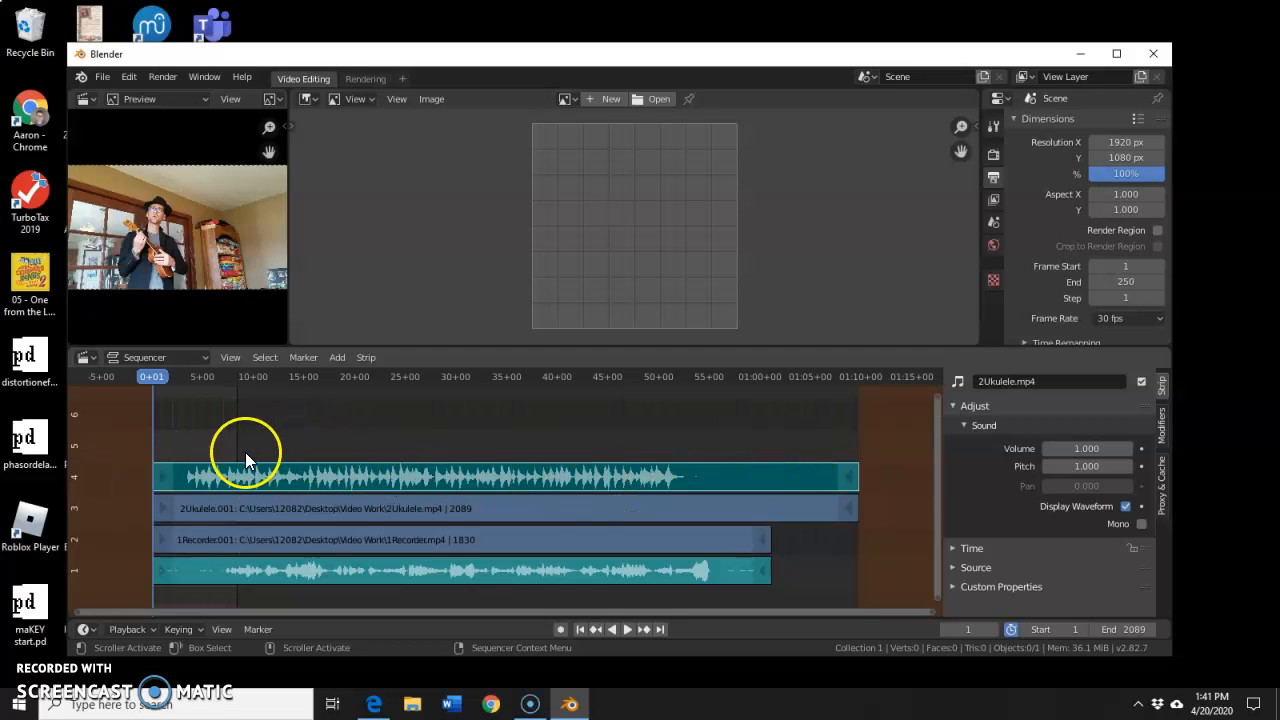
pyautogui.scroll(5, 182, 479)
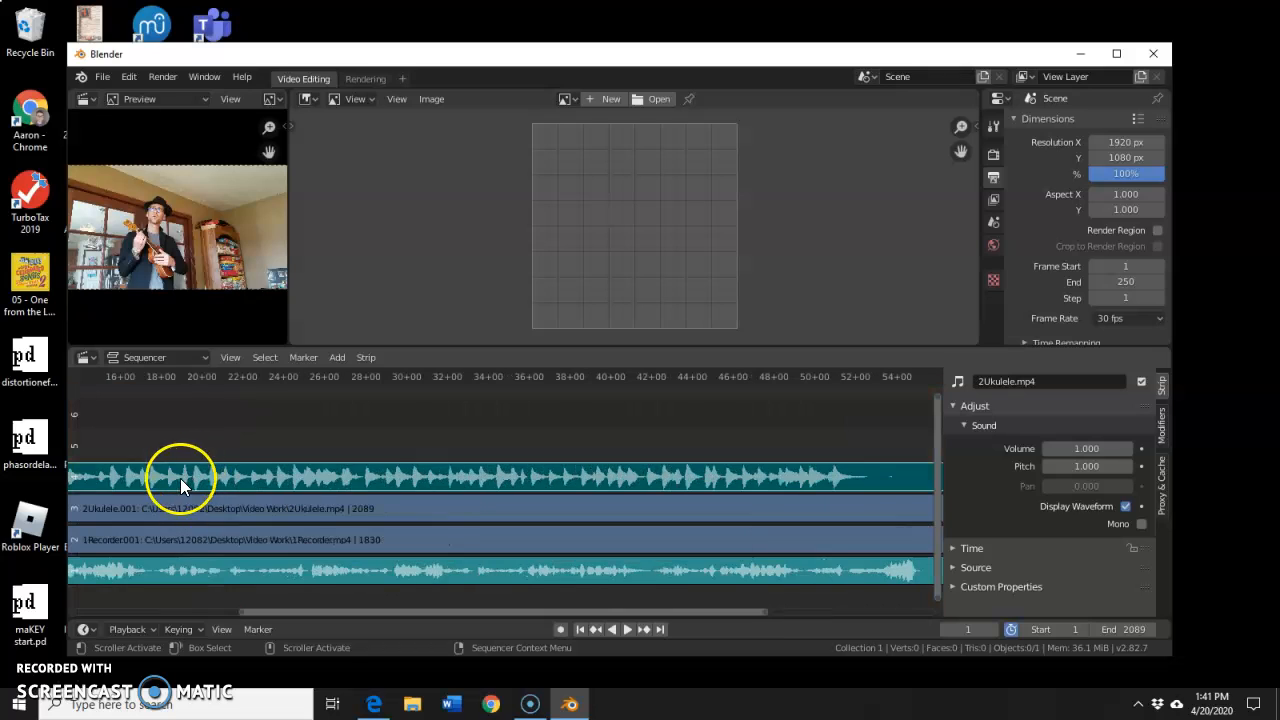
pyautogui.moveTo(348, 616); pyautogui.dragTo(117, 587)
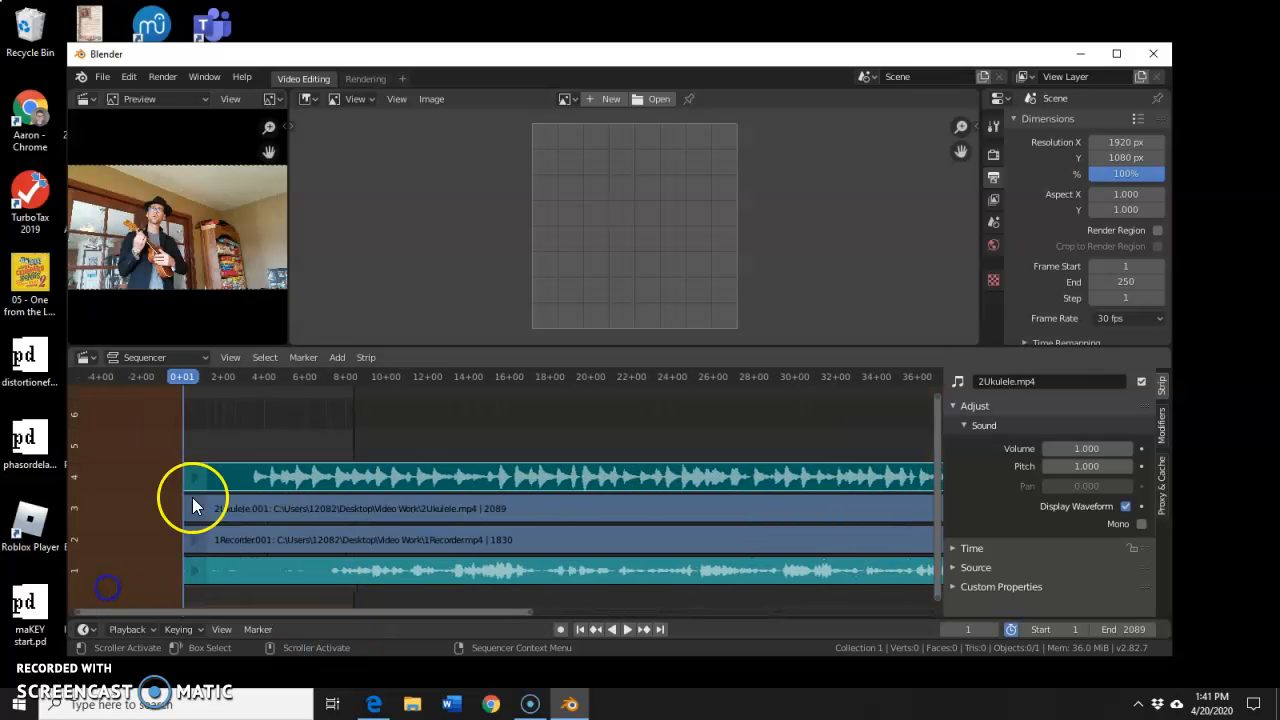
pyautogui.scroll(3, 280, 493)
pyautogui.moveTo(351, 608); pyautogui.dragTo(245, 605)
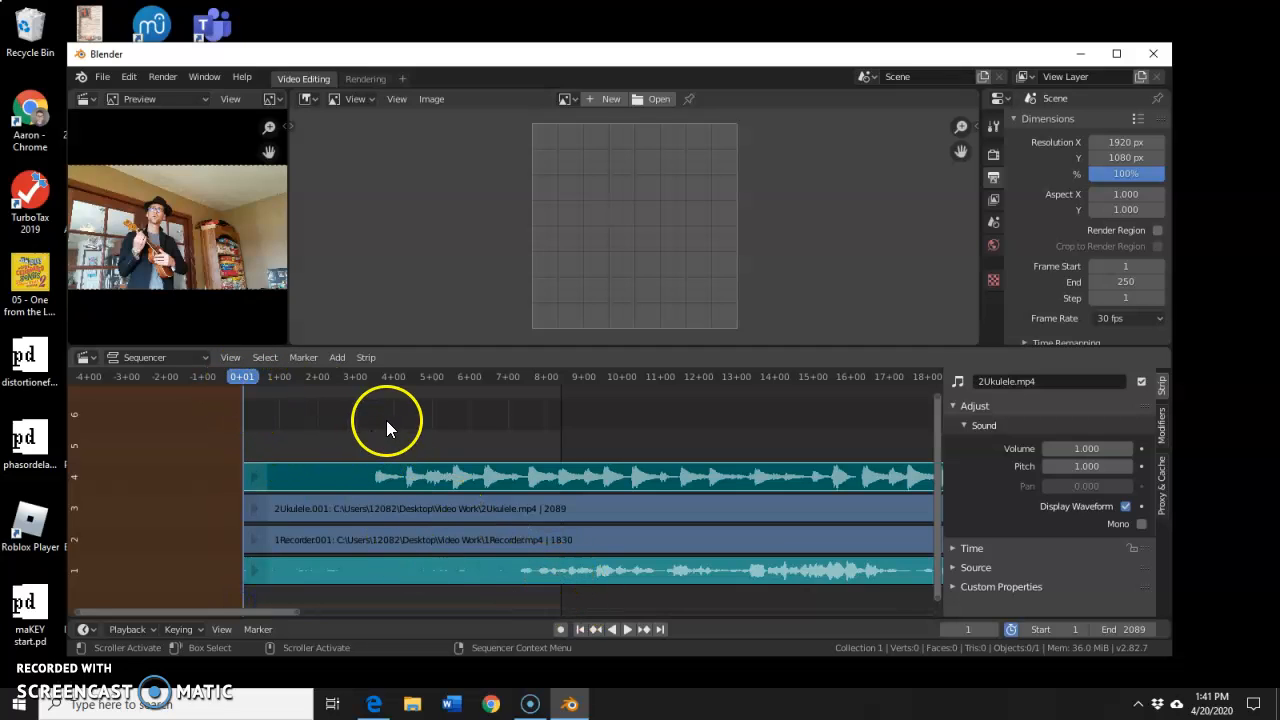
pyautogui.press('space')
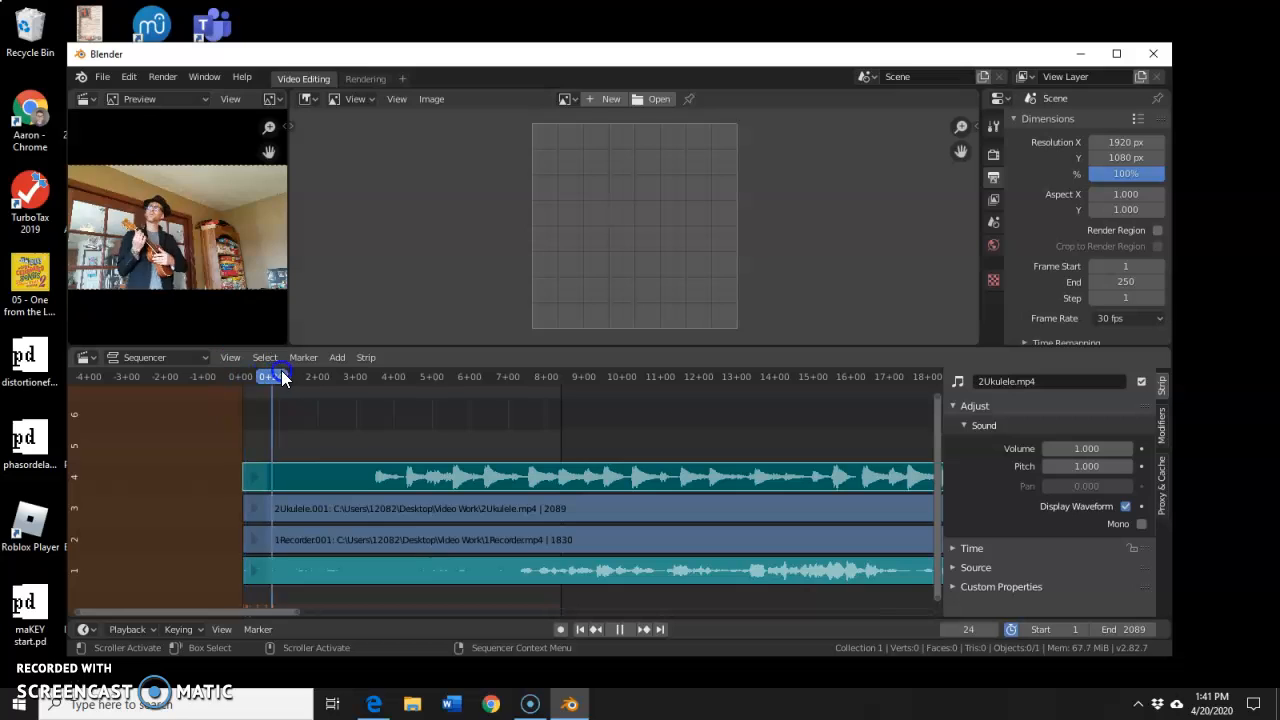
pyautogui.moveTo(330, 372); pyautogui.dragTo(375, 374)
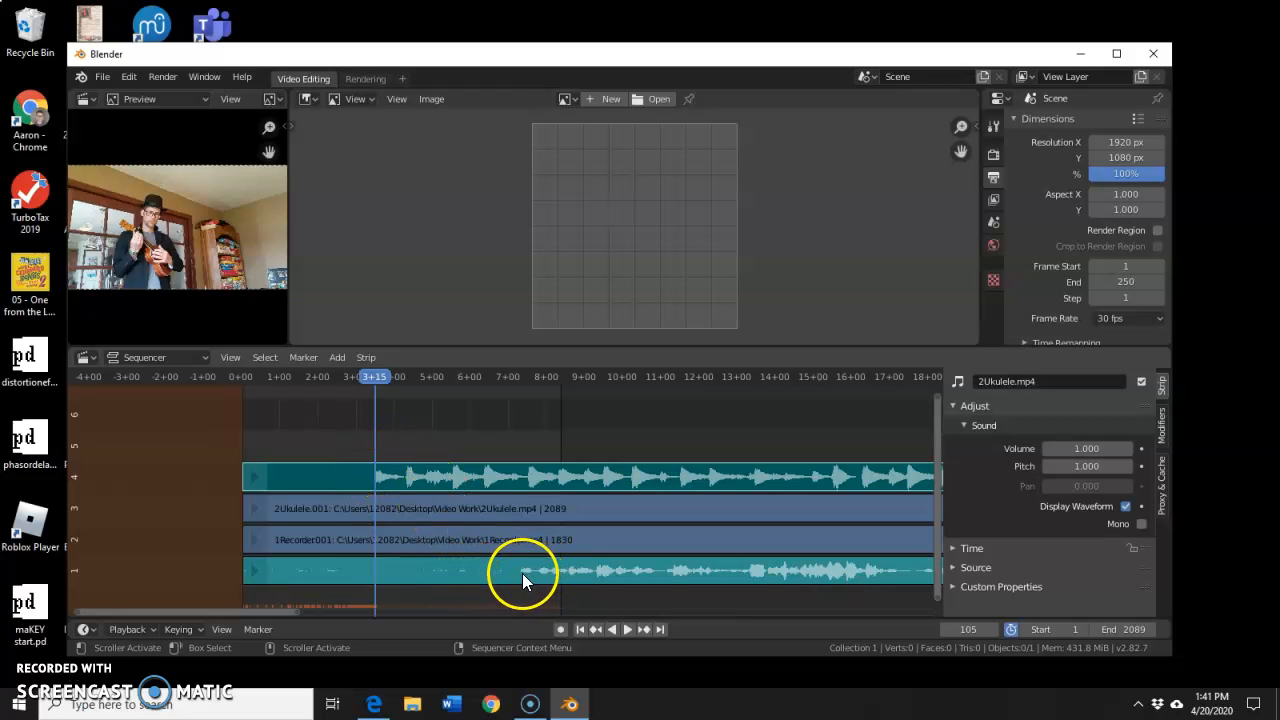
# Shift the 1Recorder sound and video strips earlier so the recorder waveform begins with the ukulele's, and play back to check the sync.
pyautogui.moveTo(589, 573); pyautogui.dragTo(444, 574)
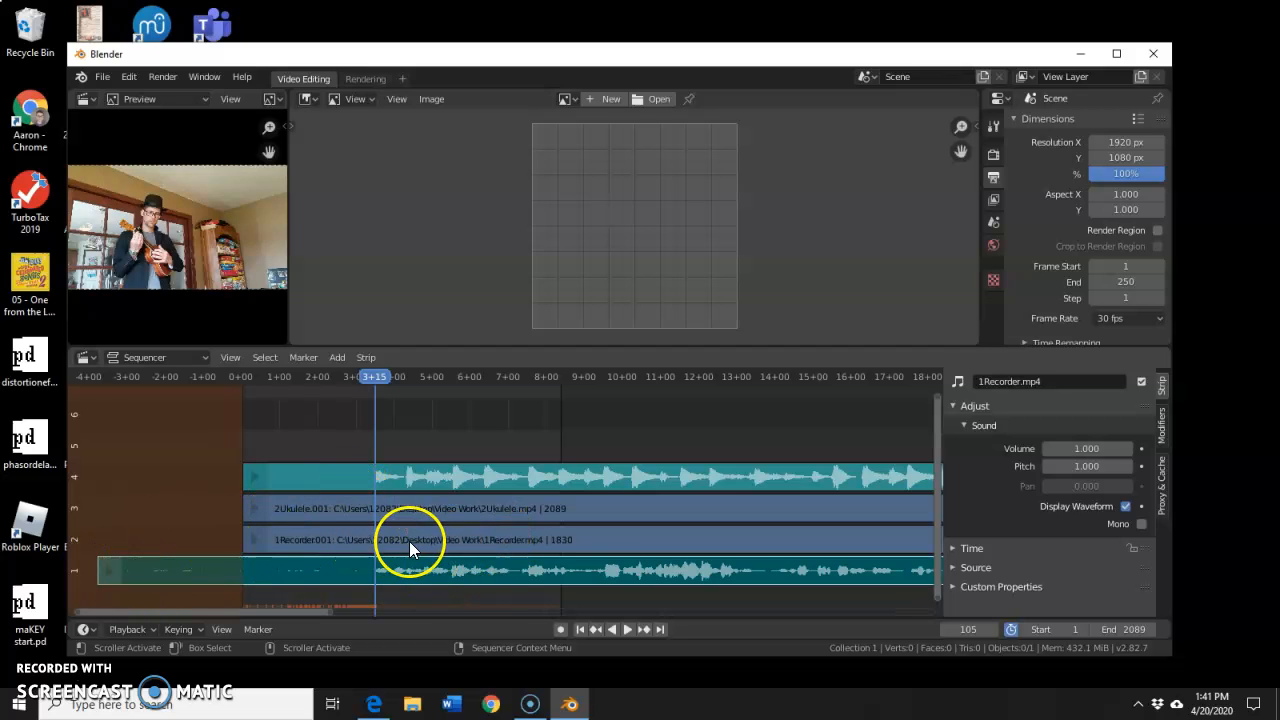
pyautogui.moveTo(638, 538); pyautogui.dragTo(494, 543)
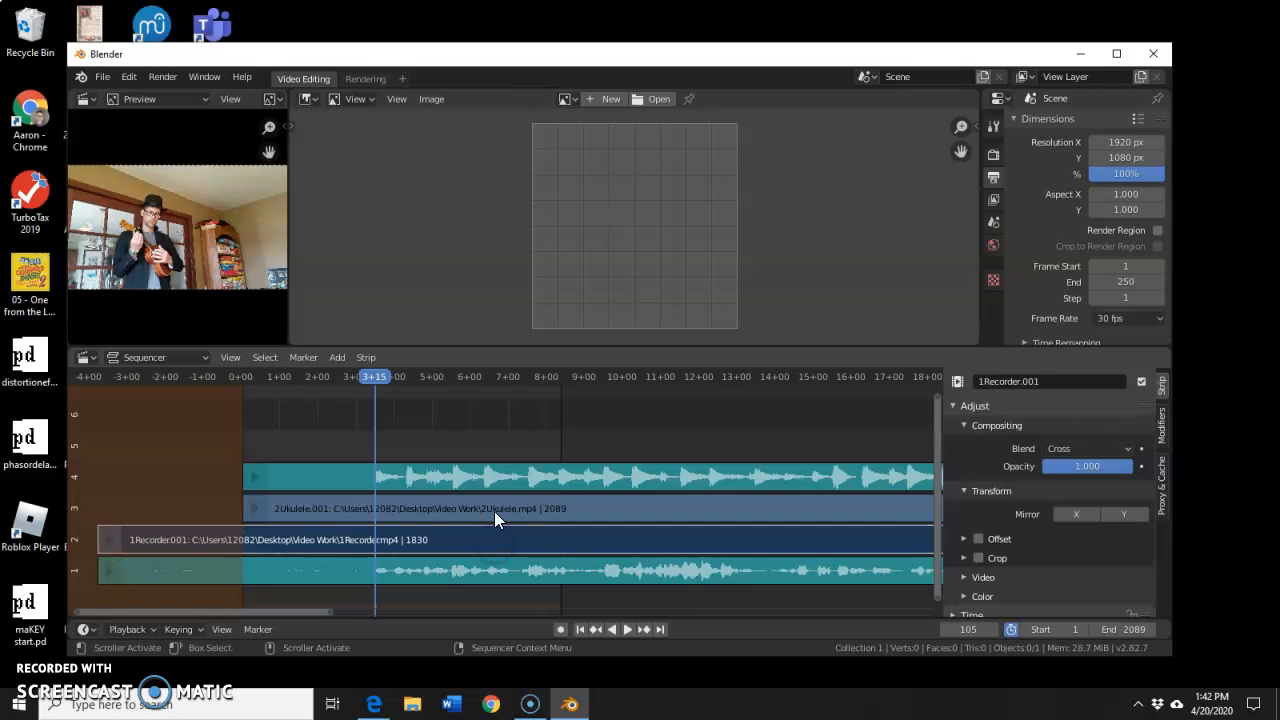
pyautogui.moveTo(375, 380); pyautogui.dragTo(431, 400)
pyautogui.scroll(-3, 501, 485)
pyautogui.press('space')
pyautogui.press('space')
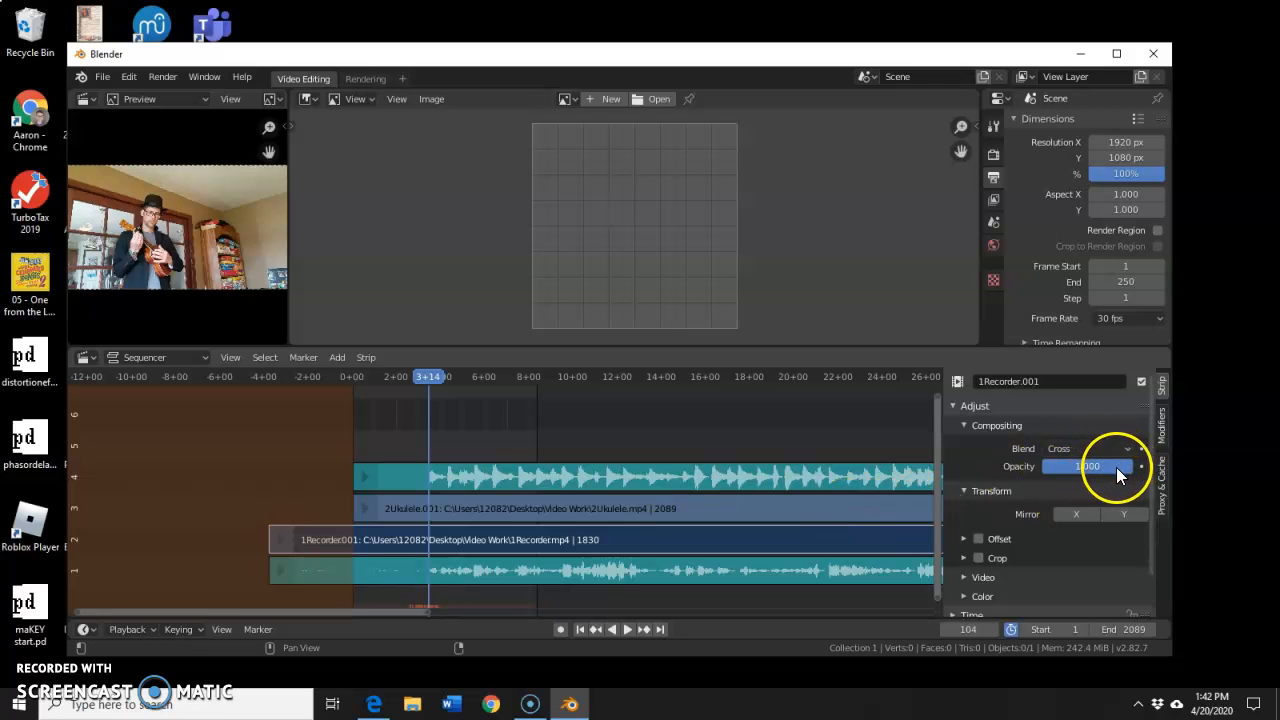
# Lower the opacity of the 1Recorder and 2Ukulele video strips, setting the 2Ukulele strip to 0.374.
pyautogui.moveTo(1122, 467); pyautogui.dragTo(1065, 468)
pyautogui.click(607, 510)
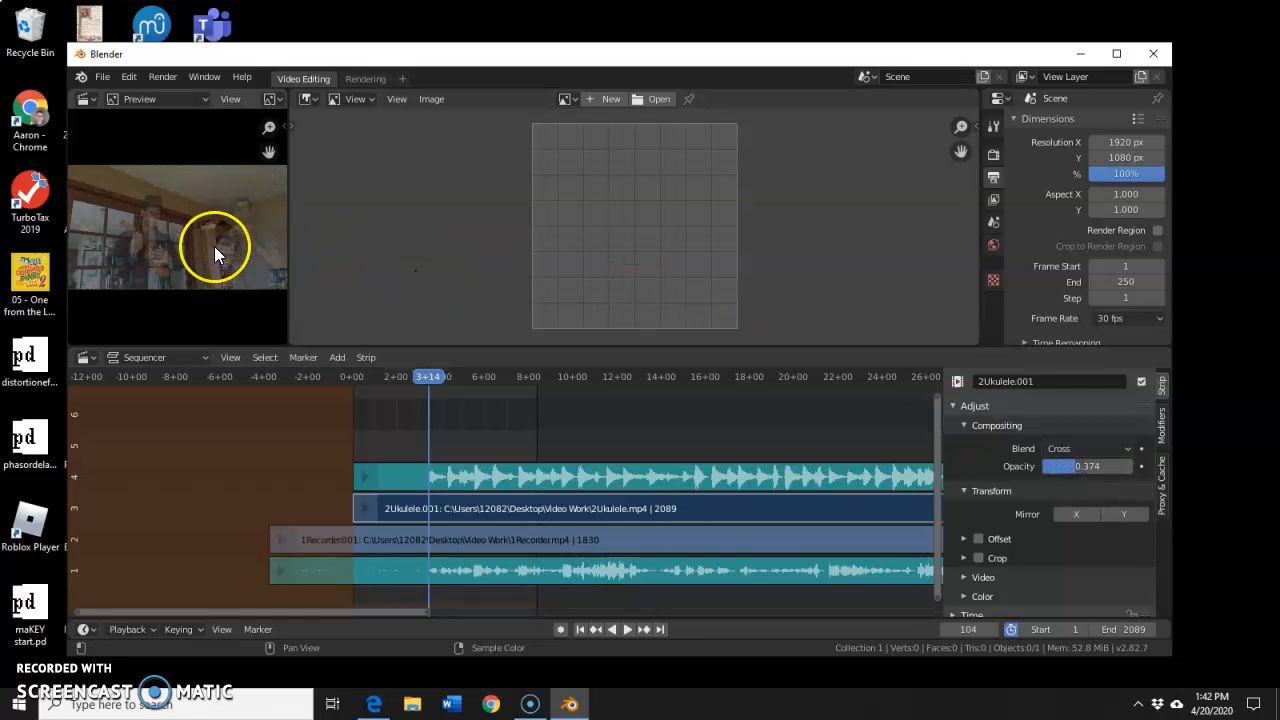
# Widen the preview area and enlarge the blended picture so both performers fit in it.
pyautogui.scroll(5, 159, 257)
pyautogui.scroll(-3, 162, 251)
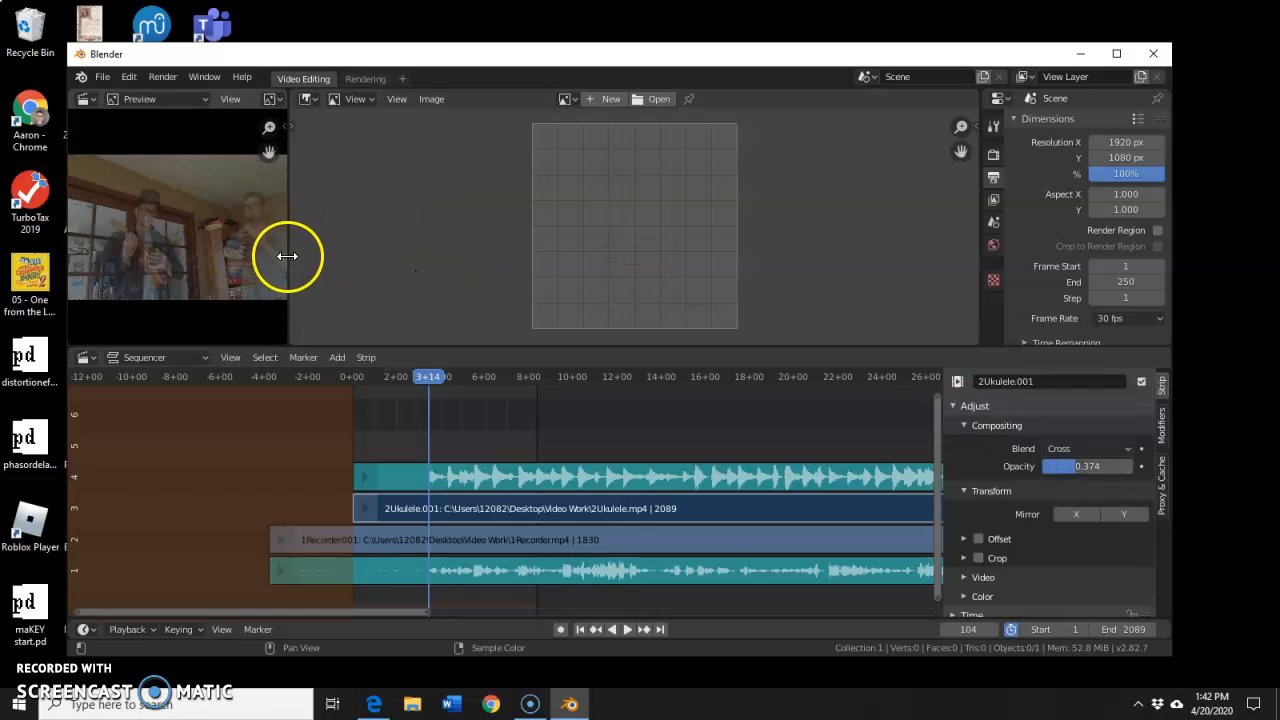
pyautogui.moveTo(287, 256); pyautogui.dragTo(538, 243)
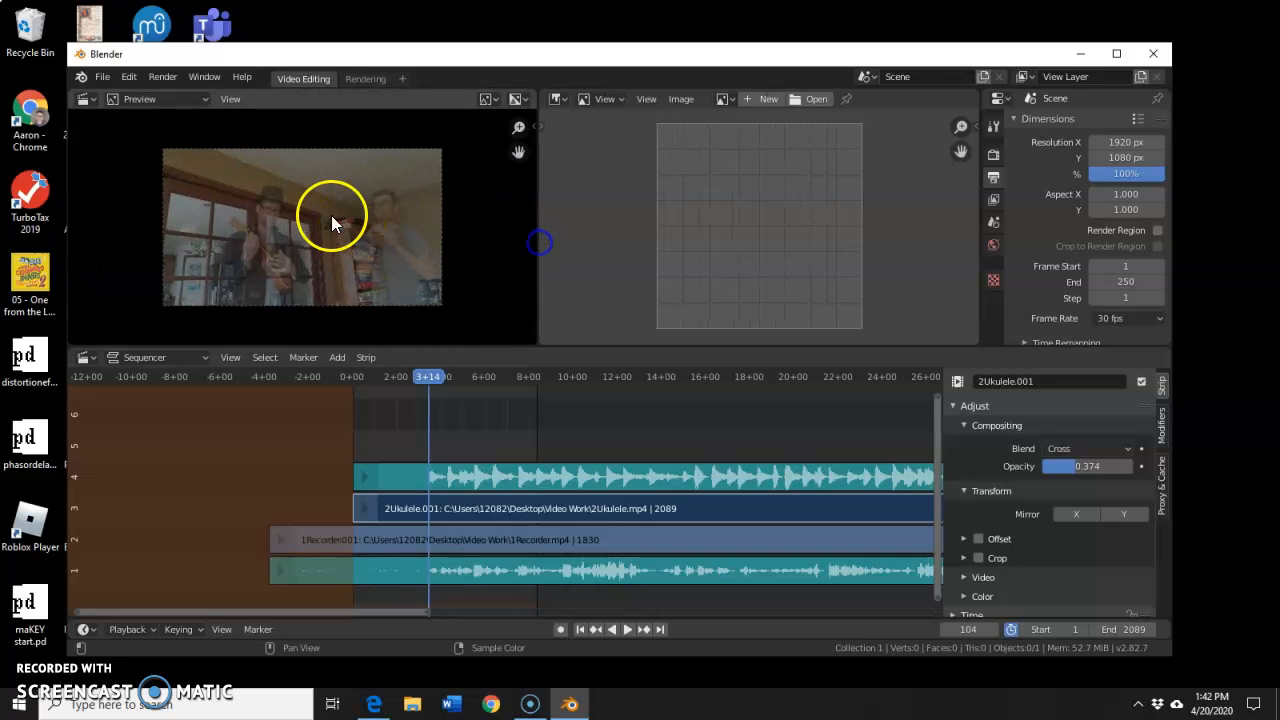
pyautogui.scroll(2, 333, 213)
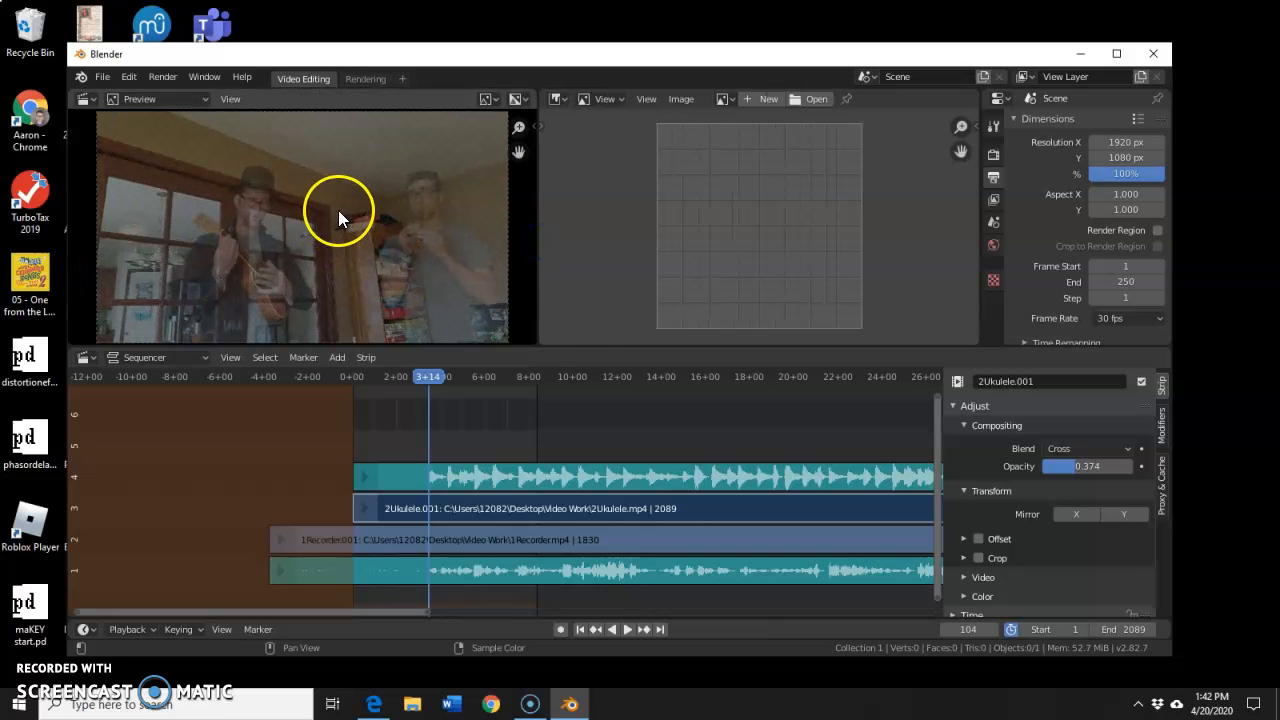
# Play back a few seconds of the blended clips from 3+14 to check picture and sound together.
pyautogui.click(628, 629)
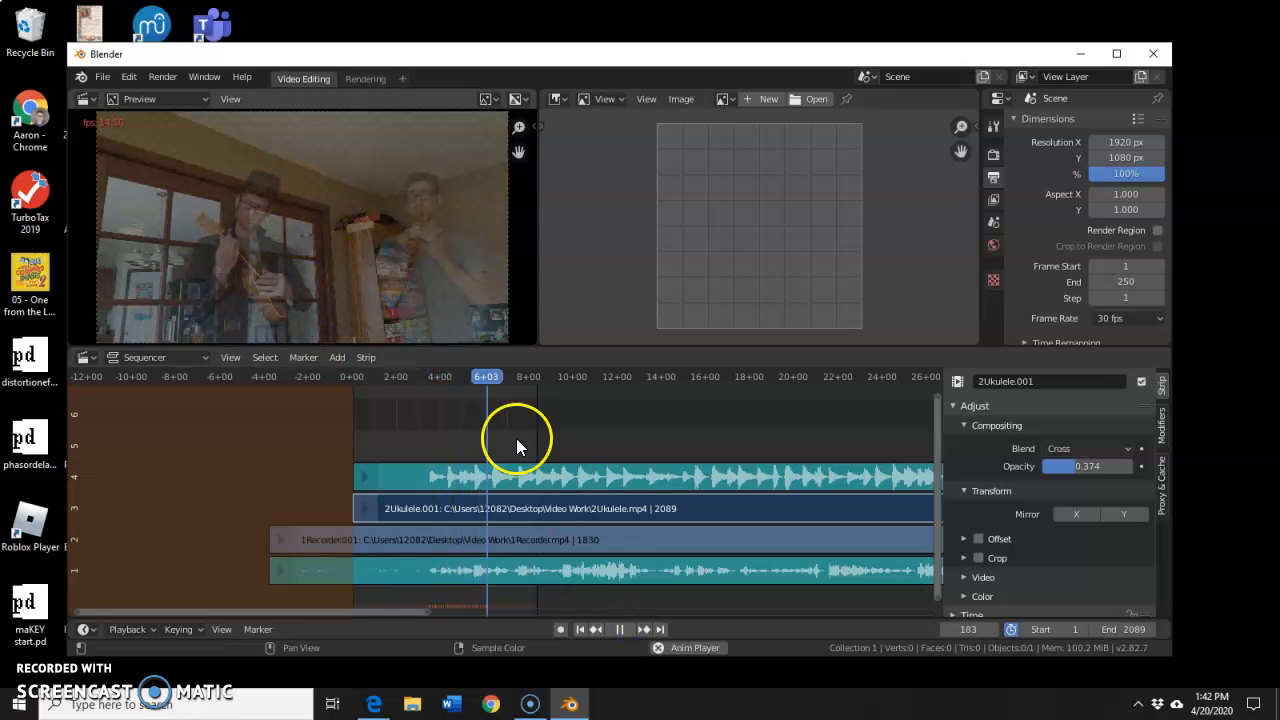
pyautogui.click(627, 631)
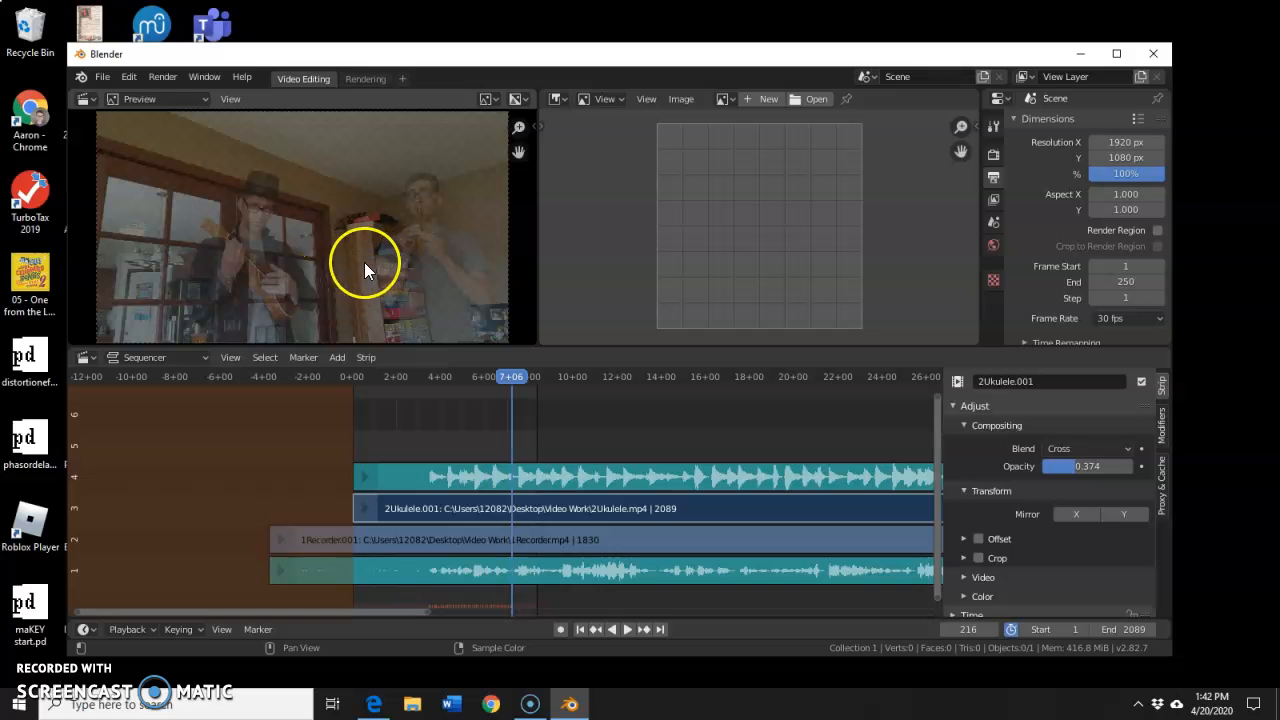
pyautogui.scroll(-2, 384, 233)
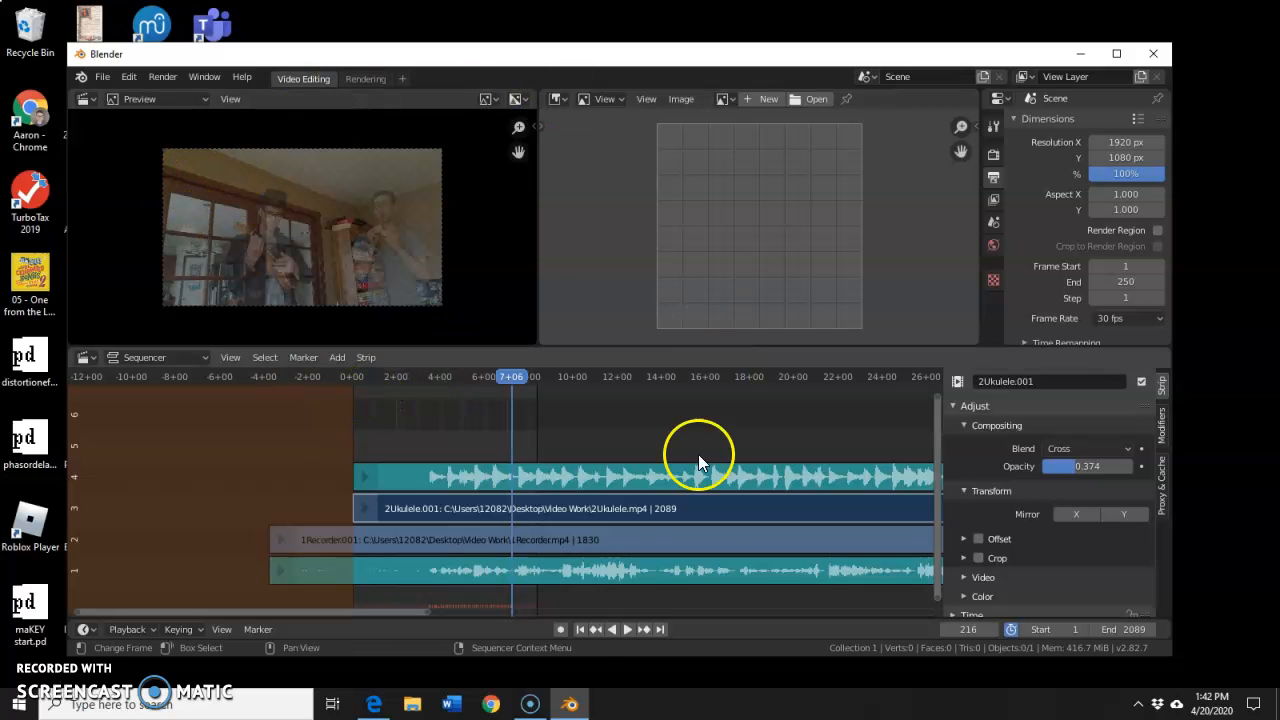
# Split the 2Ukulele sound and video strips at 54+24, just after the music ends.
pyautogui.scroll(-3, 650, 486)
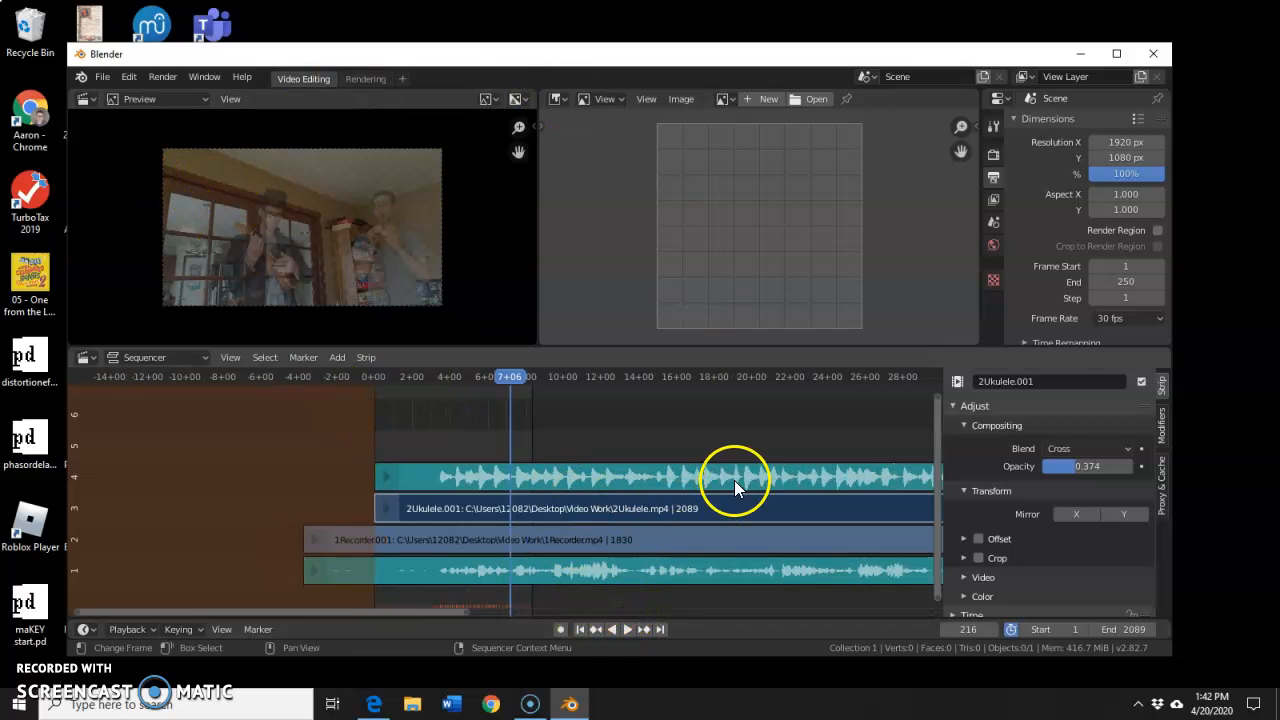
pyautogui.moveTo(643, 621)
pyautogui.mouseDown()
pyautogui.moveTo(736, 629)
pyautogui.moveTo(645, 630)
pyautogui.mouseUp()
pyautogui.scroll(-3, 561, 564)
pyautogui.scroll(-1, 600, 582)
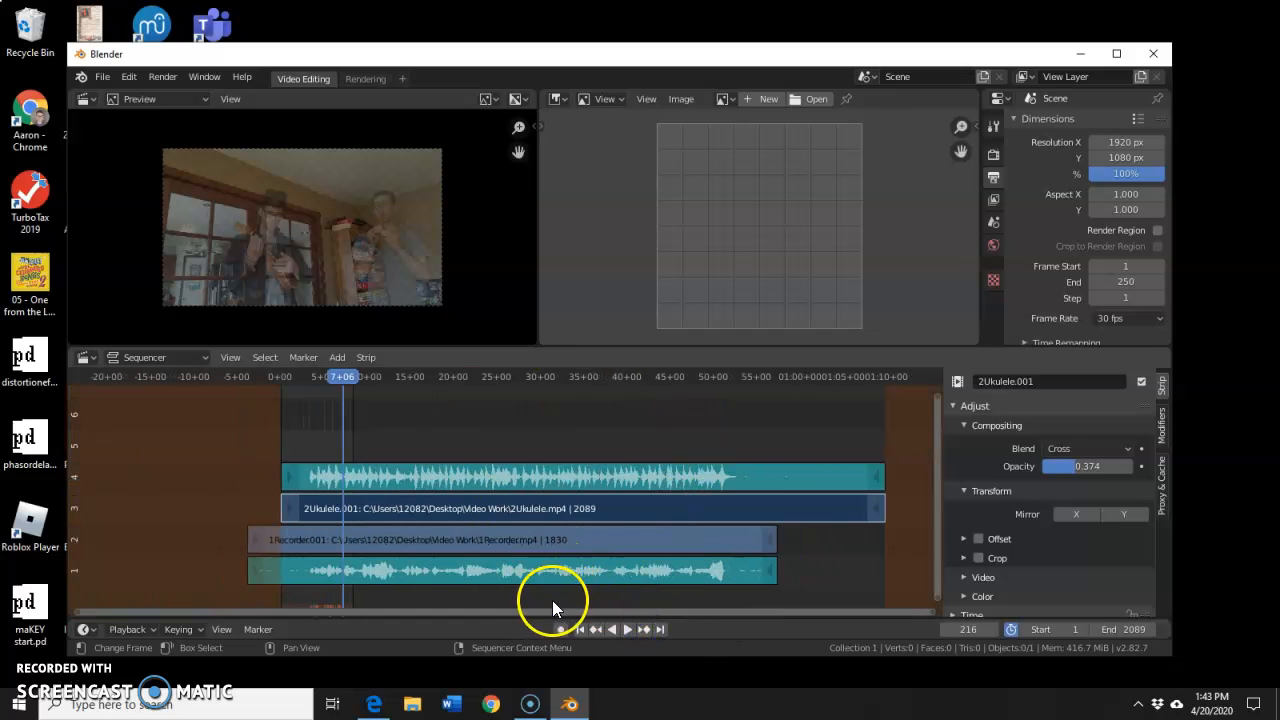
pyautogui.moveTo(345, 378); pyautogui.dragTo(755, 402)
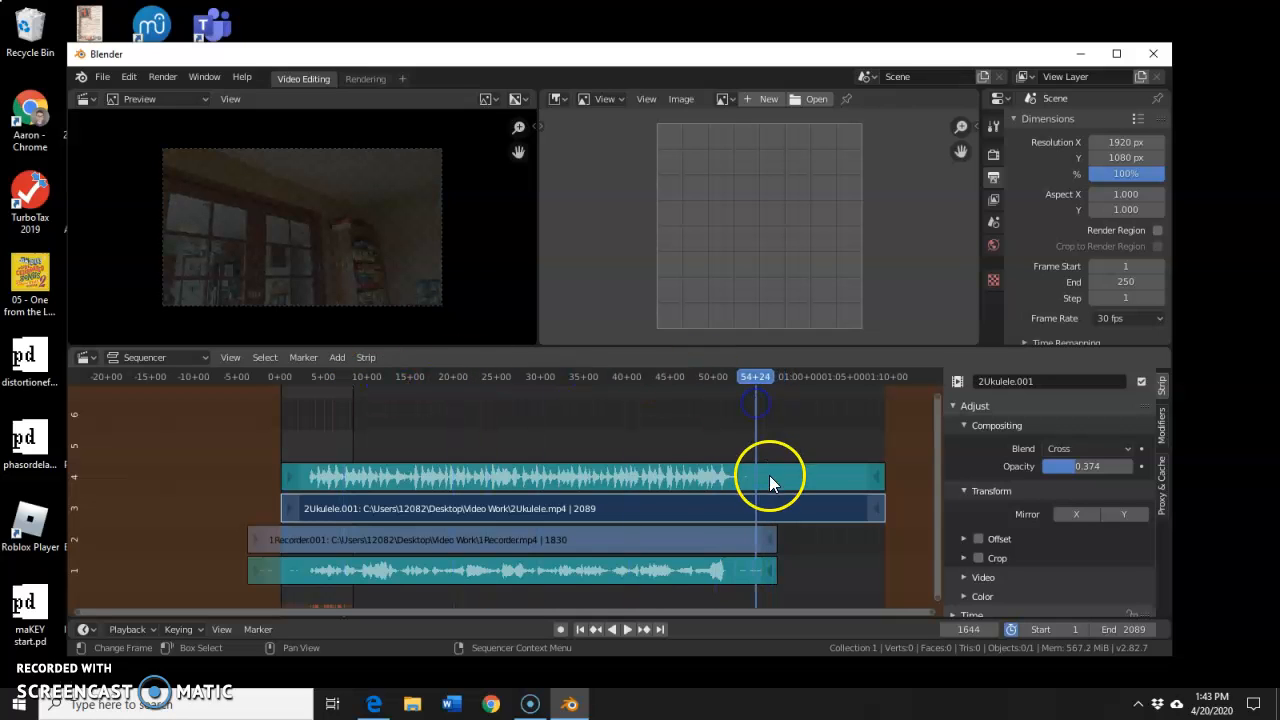
pyautogui.click(769, 482)
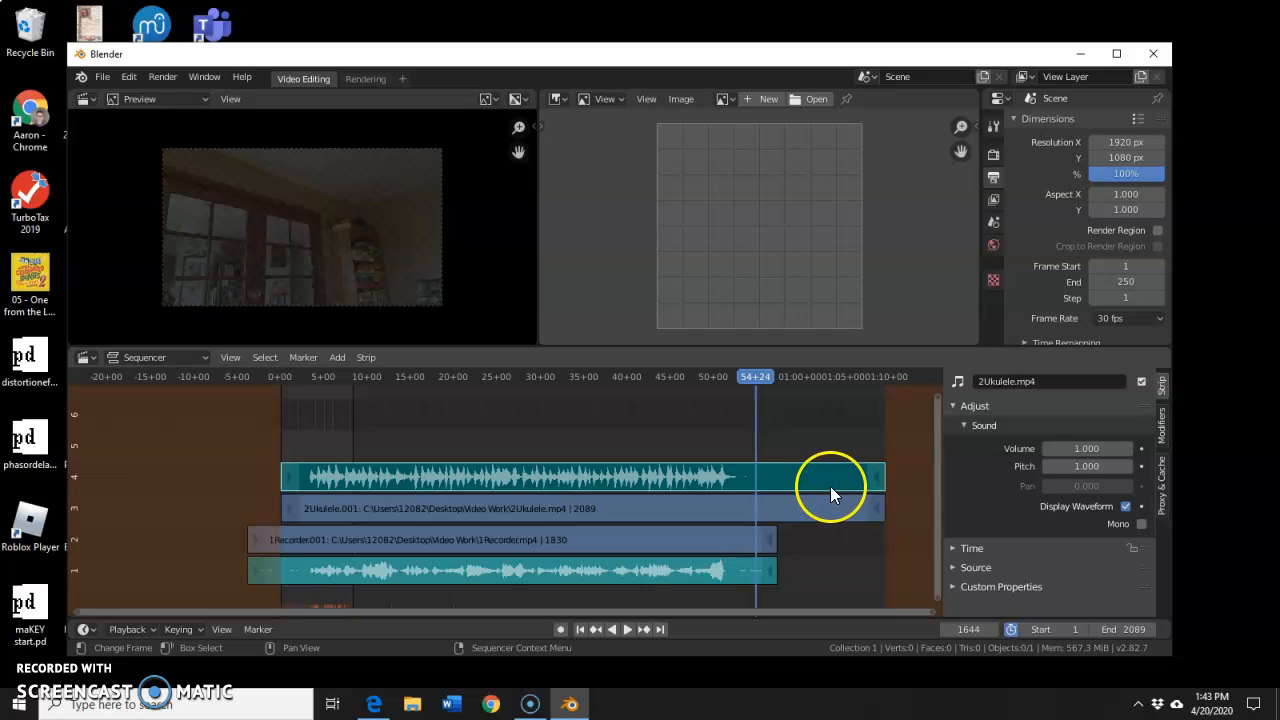
pyautogui.press('k')
pyautogui.click(809, 502)
pyautogui.press('k')
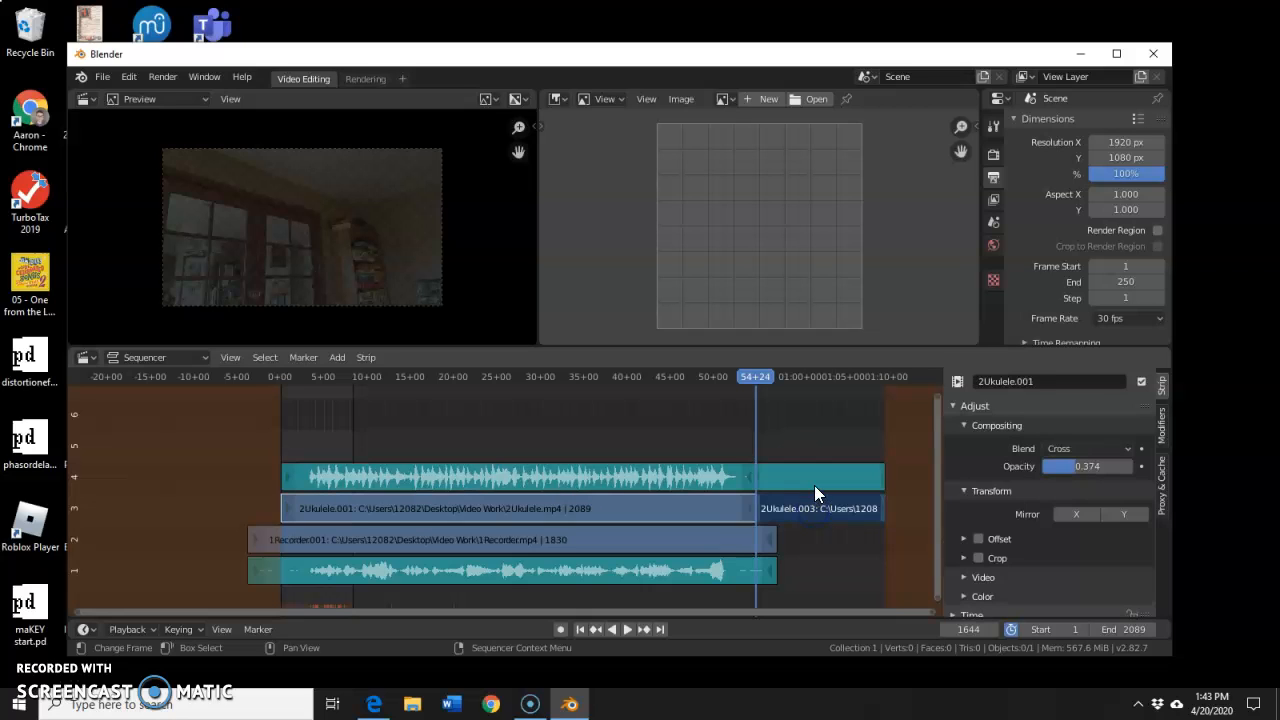
# Delete the 2Ukulele sound and video pieces that follow the cut at 54+24.
pyautogui.click(814, 485)
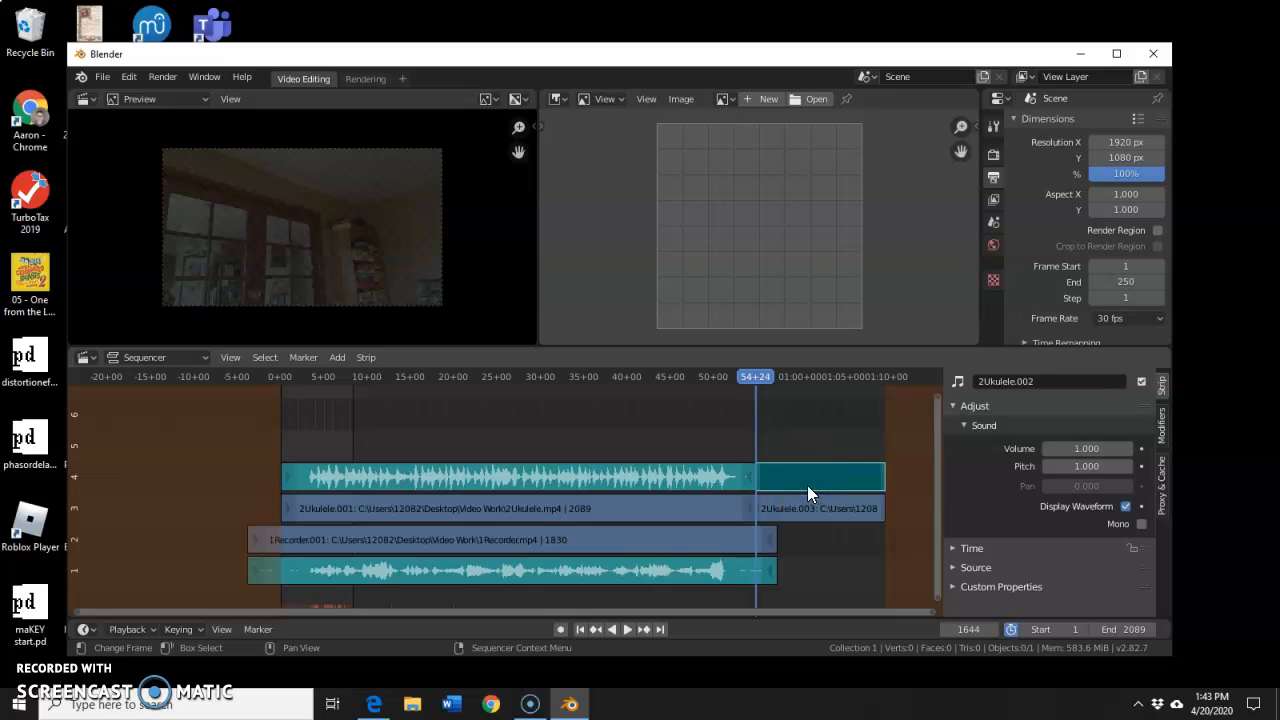
pyautogui.press('x')
pyautogui.click(790, 482)
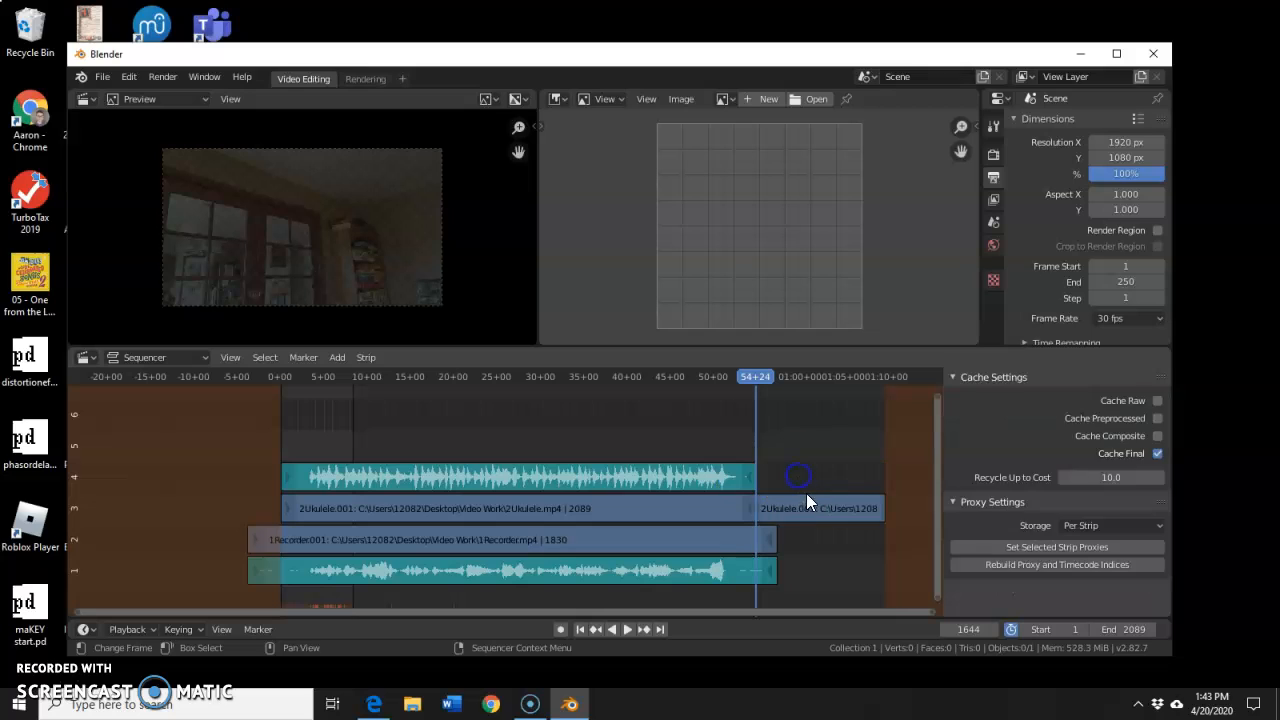
pyautogui.click(808, 510)
pyautogui.press('x')
pyautogui.click(804, 514)
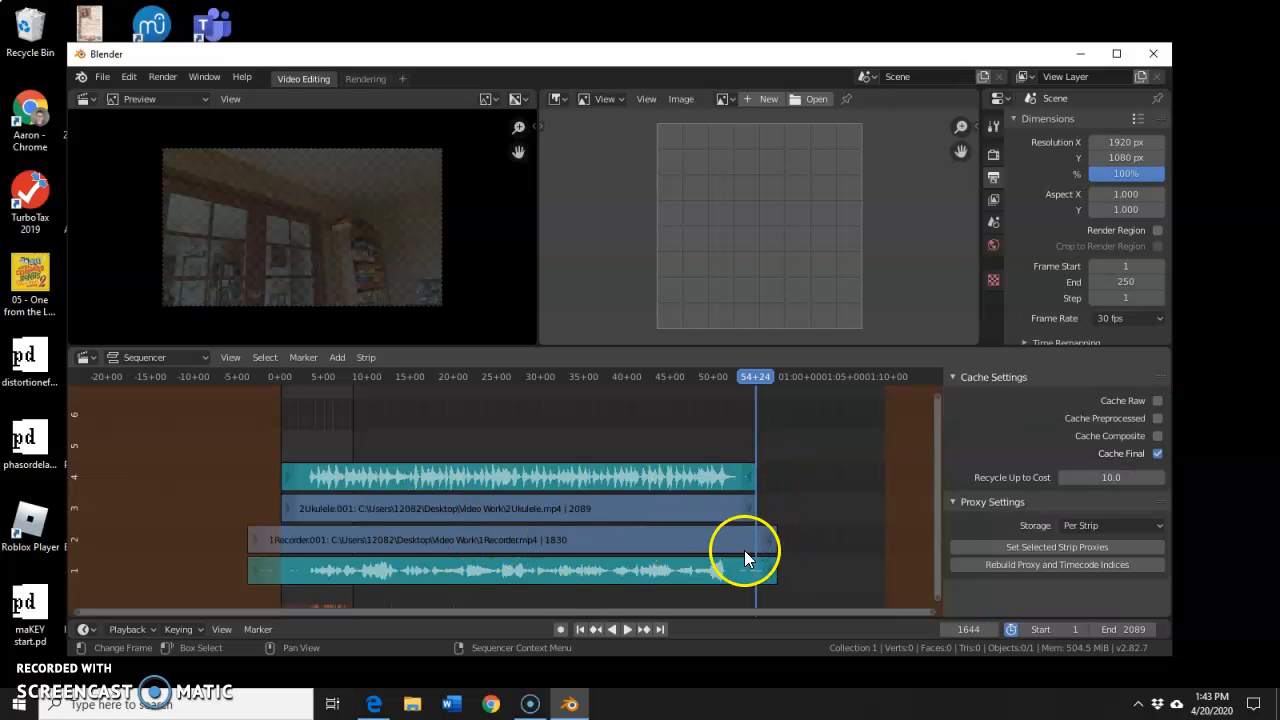
# Split the 1Recorder video and sound strips at 54+24 and delete the pieces after the cut.
pyautogui.click(760, 540)
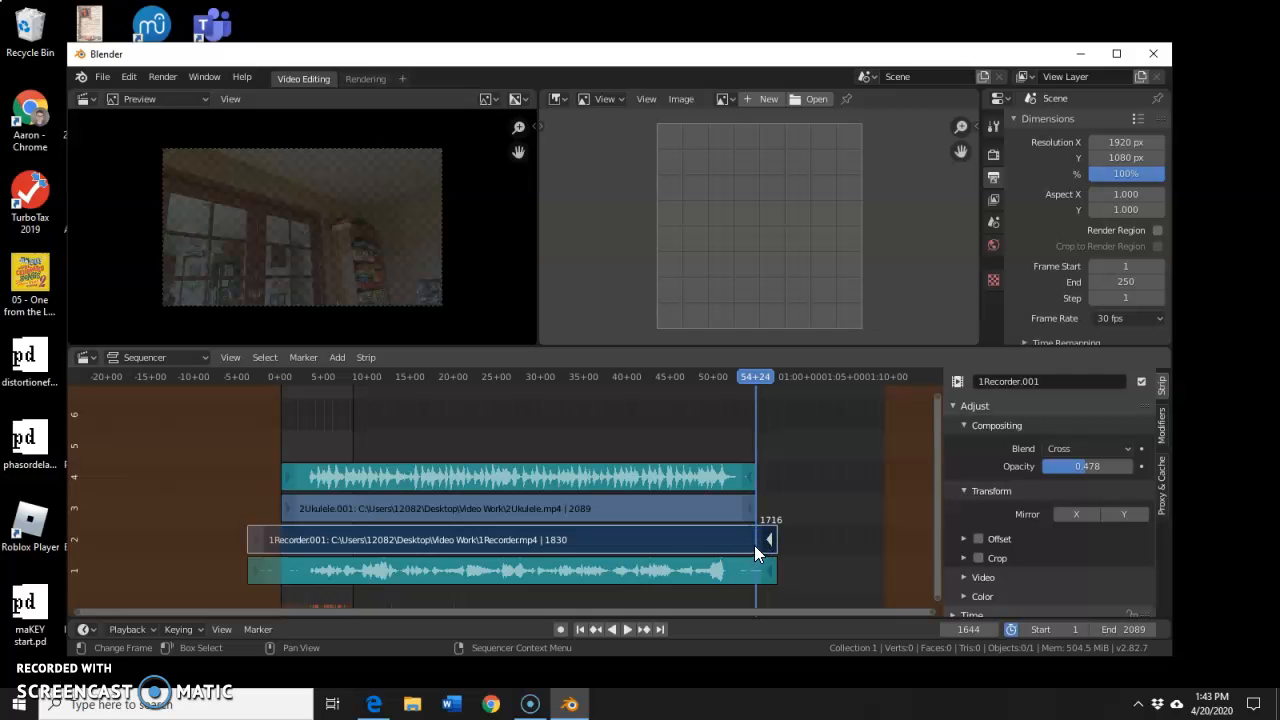
pyautogui.click(767, 568)
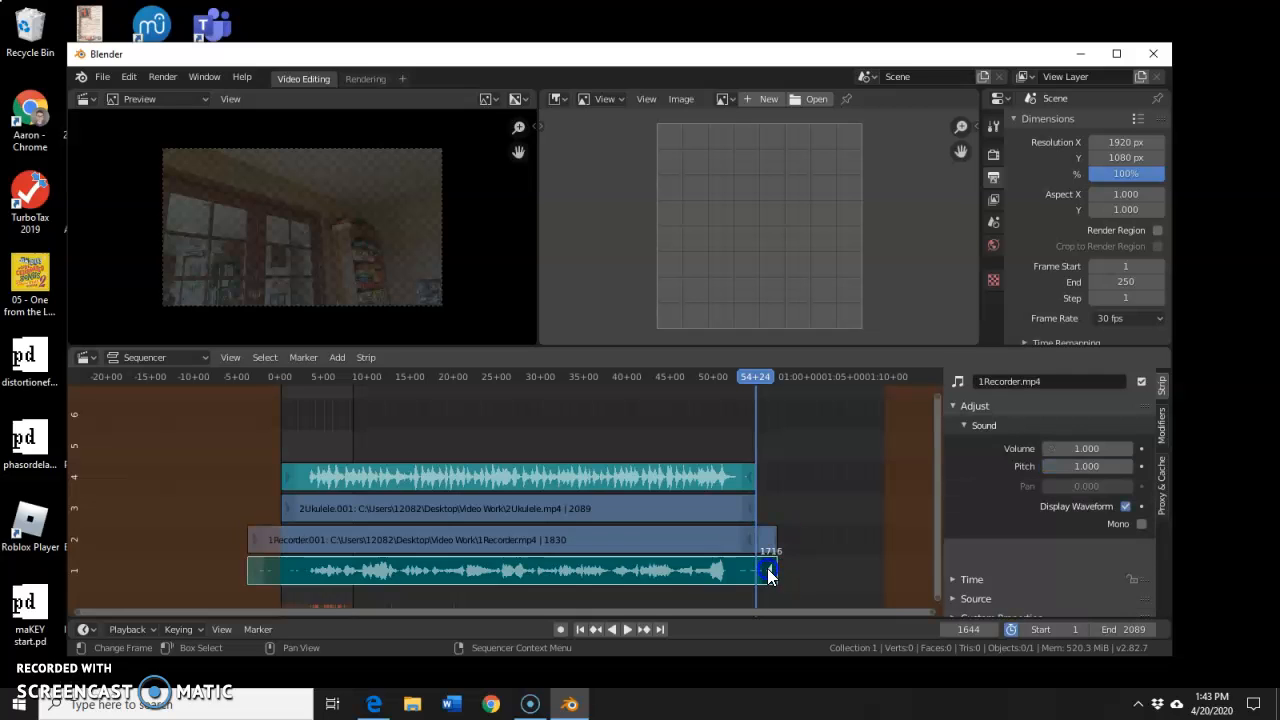
pyautogui.click(763, 548)
pyautogui.press('x')
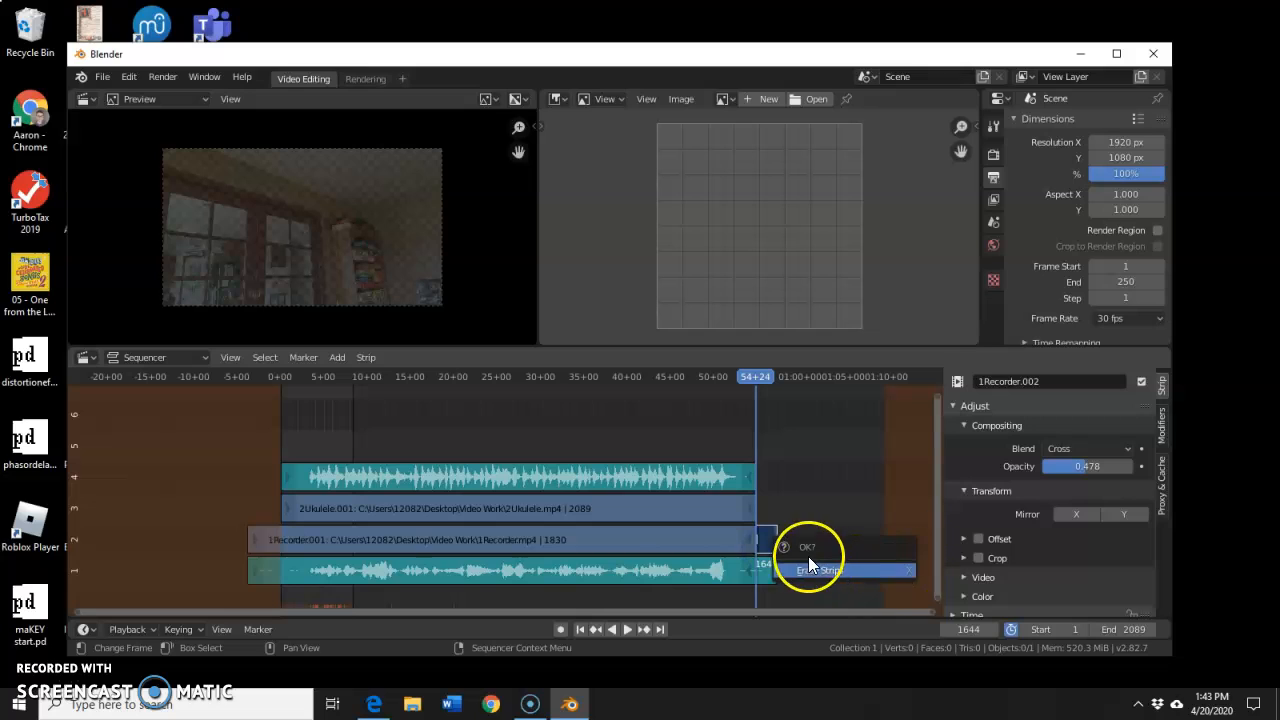
pyautogui.click(822, 575)
pyautogui.click(770, 576)
pyautogui.press('x')
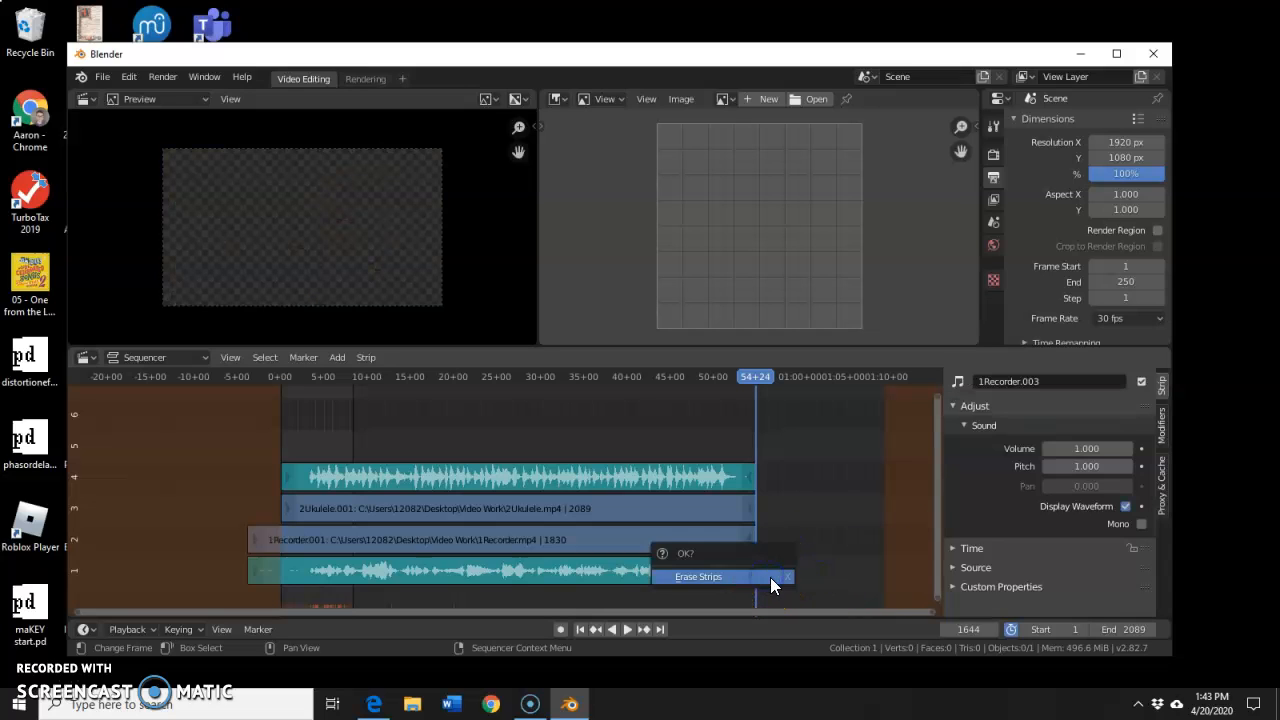
pyautogui.click(770, 577)
# Split the 1Recorder video and sound strips at 0+00, where the ukulele strips start.
pyautogui.moveTo(769, 384); pyautogui.dragTo(257, 437)
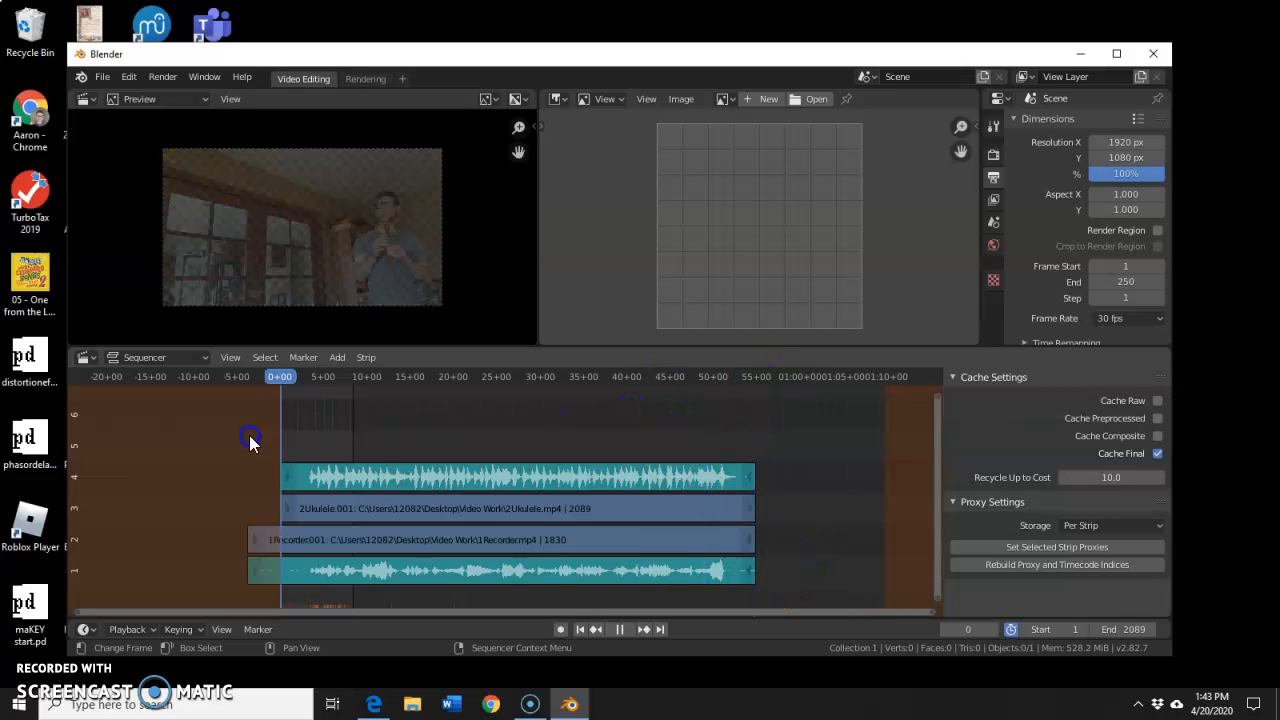
pyautogui.click(272, 541)
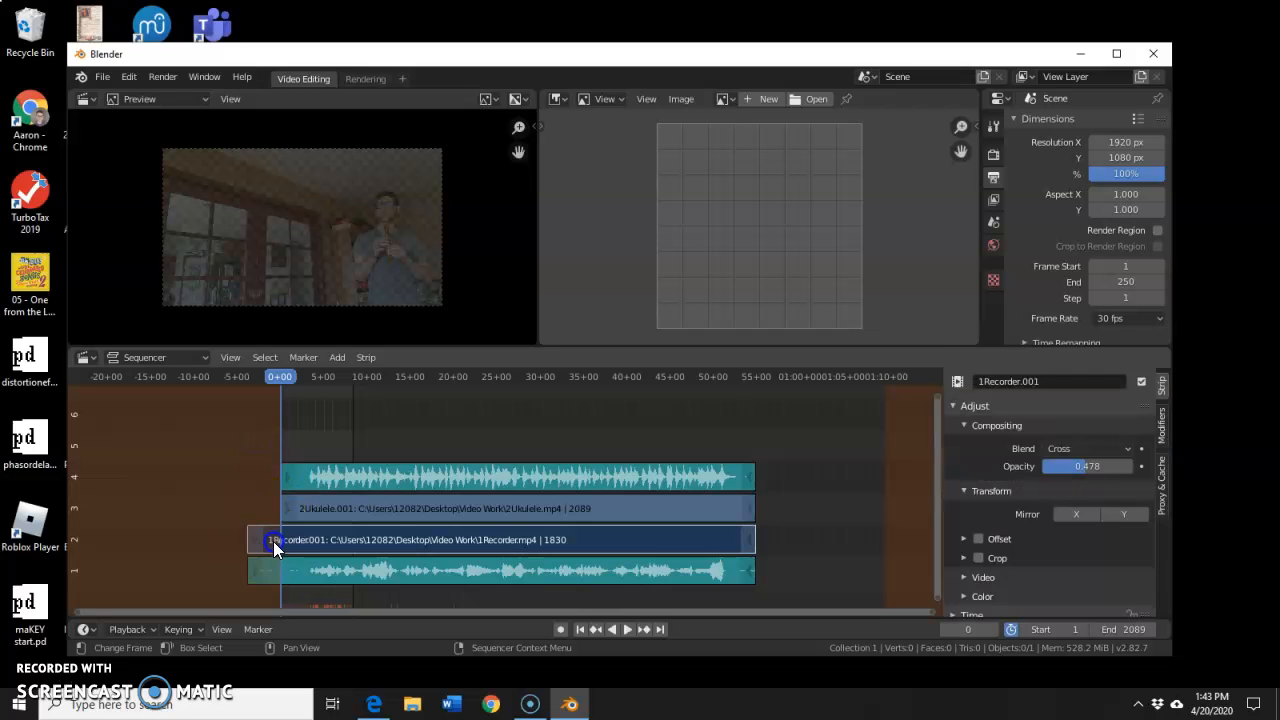
pyautogui.press('k')
pyautogui.click(273, 572)
pyautogui.press('k')
# Delete the 1Recorder video and sound pieces that lie before 0+00.
pyautogui.click(271, 547)
pyautogui.press('x')
pyautogui.click(367, 527)
pyautogui.click(267, 572)
pyautogui.press('x')
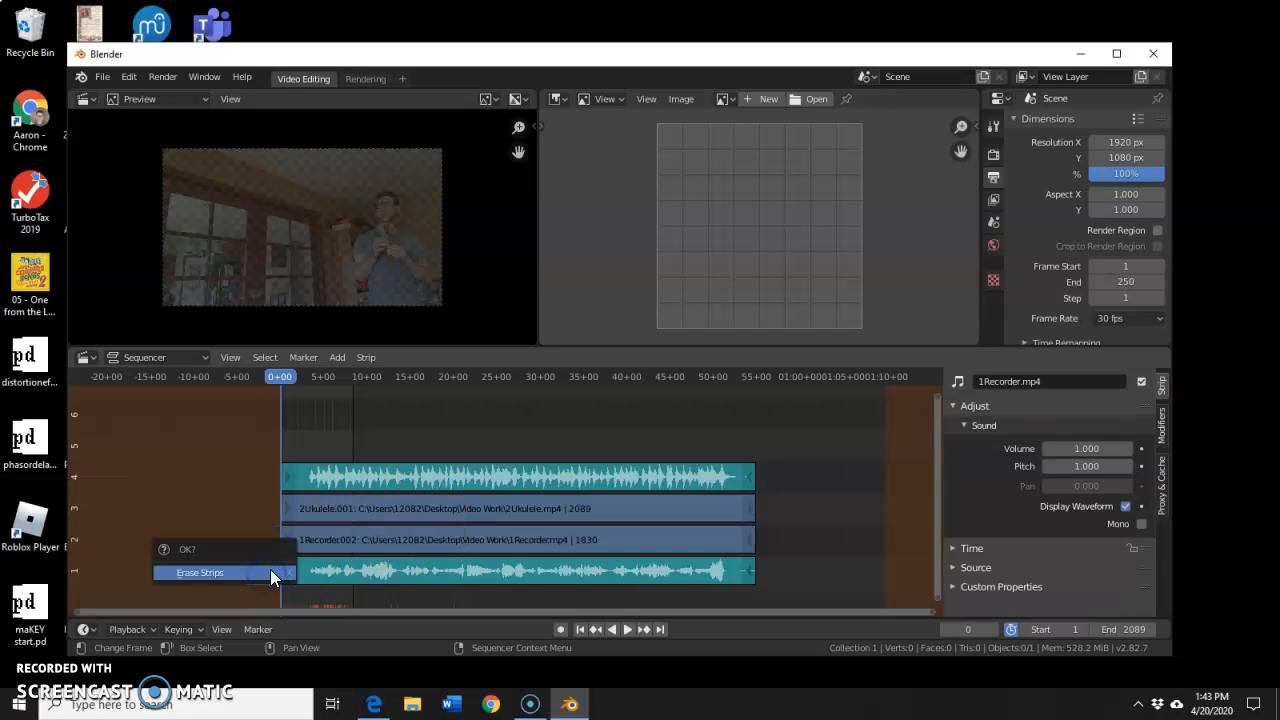
pyautogui.click(270, 569)
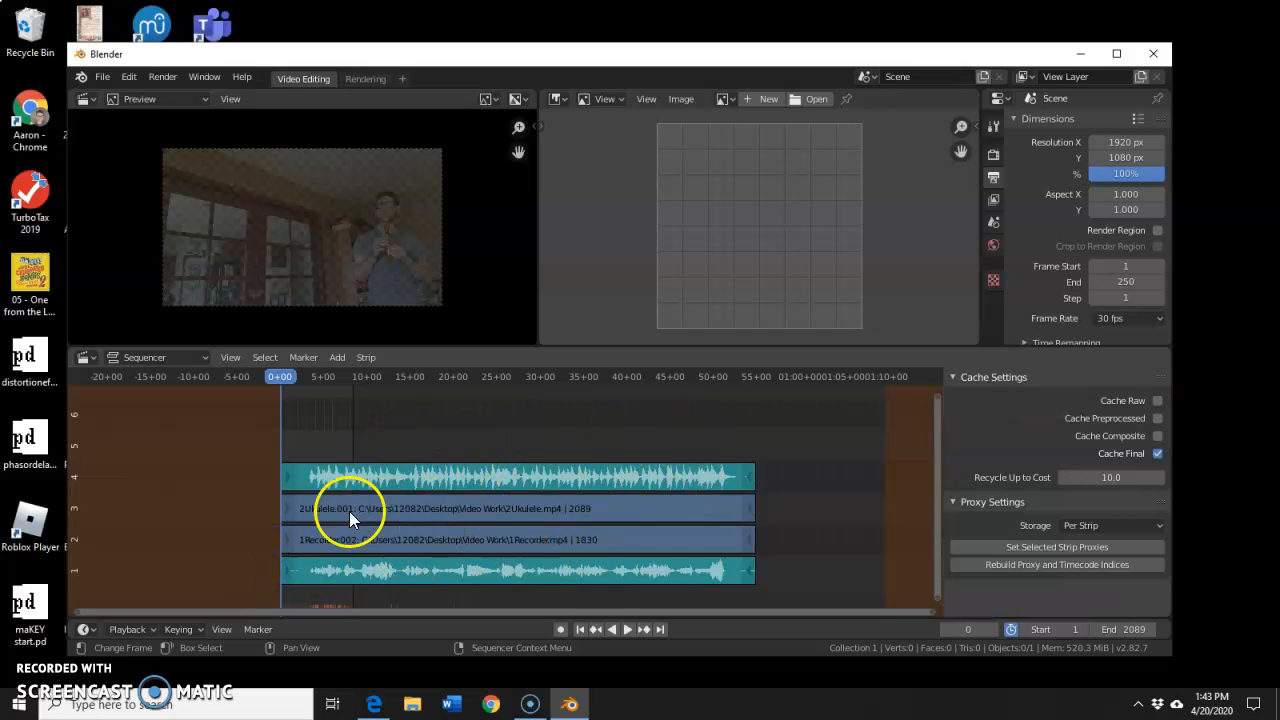
pyautogui.scroll(-1, 358, 498)
pyautogui.scroll(1, 368, 512)
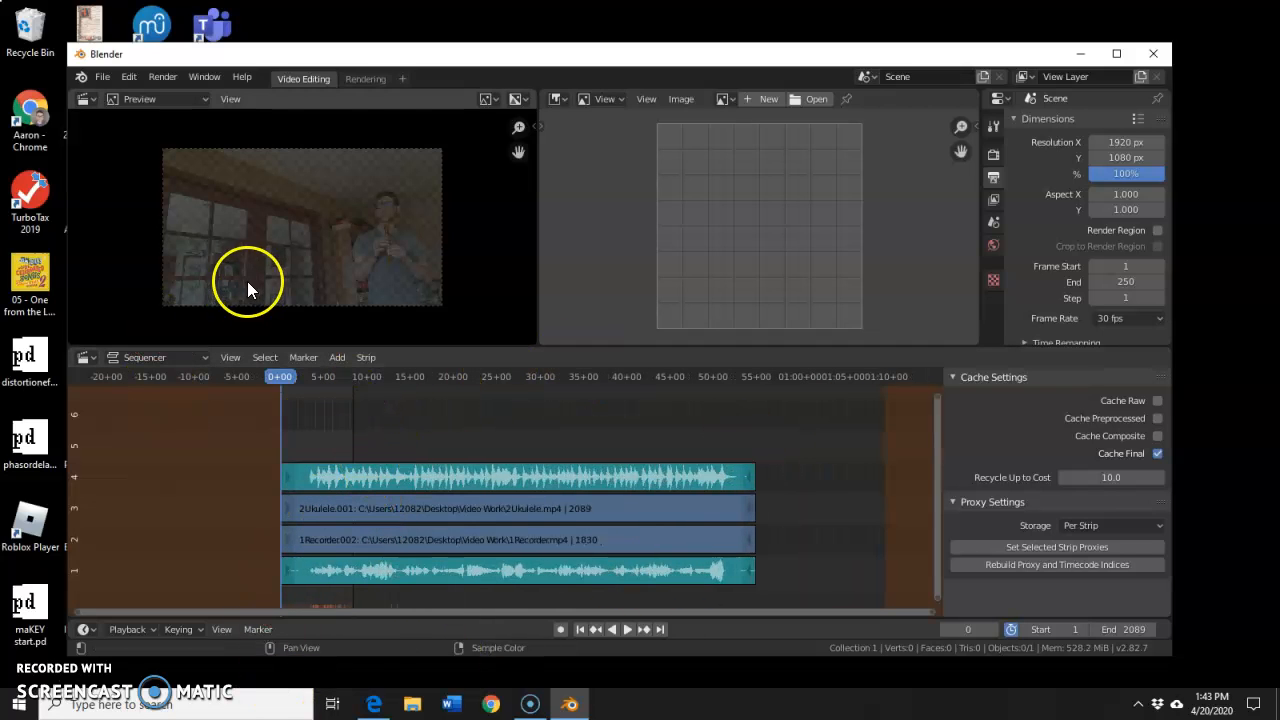